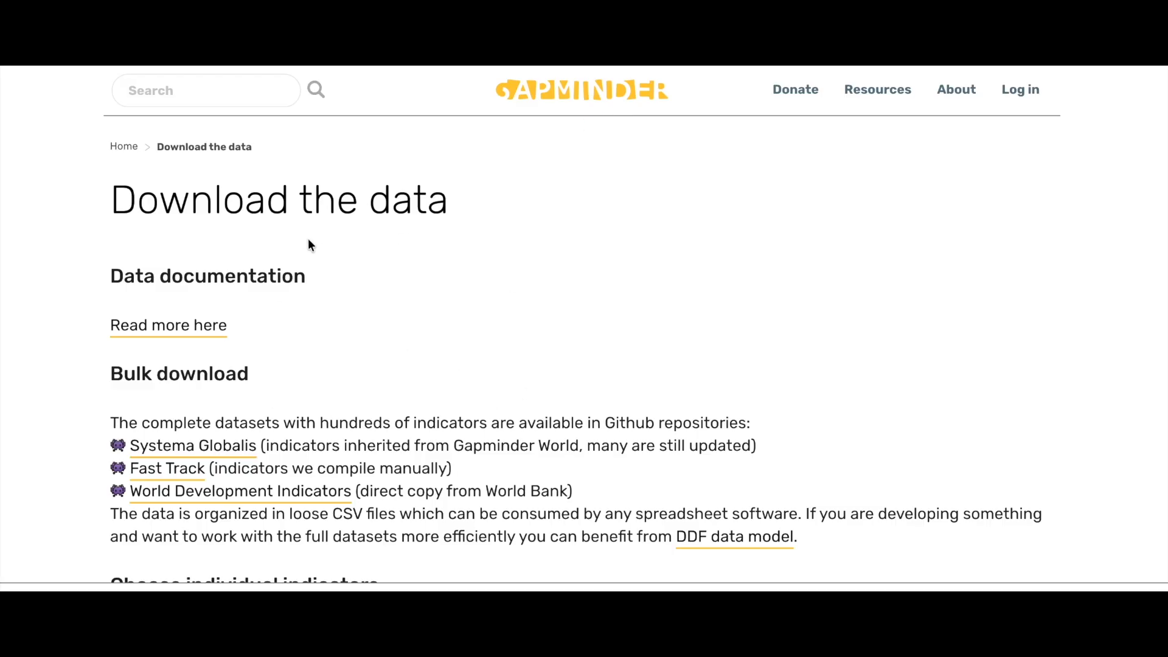
Browse the individual indicators offered for download and choose GDP per capita for the data preview
scroll(309, 245, down, 6)
scroll(308, 243, down, 5)
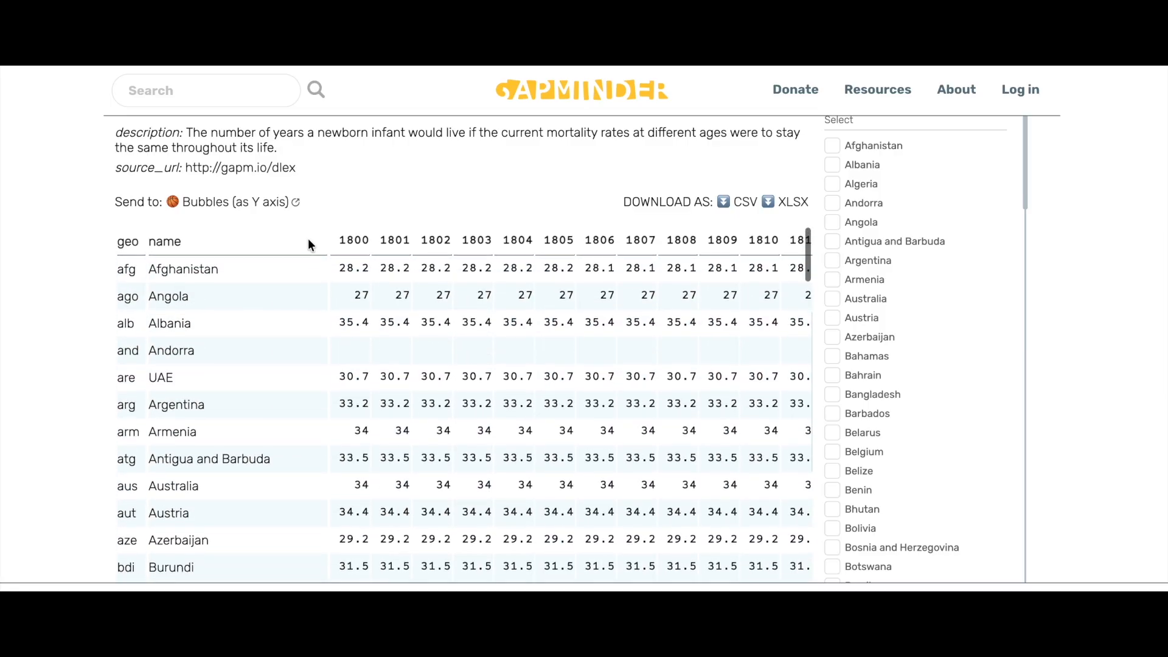
scroll(308, 242, up, 1)
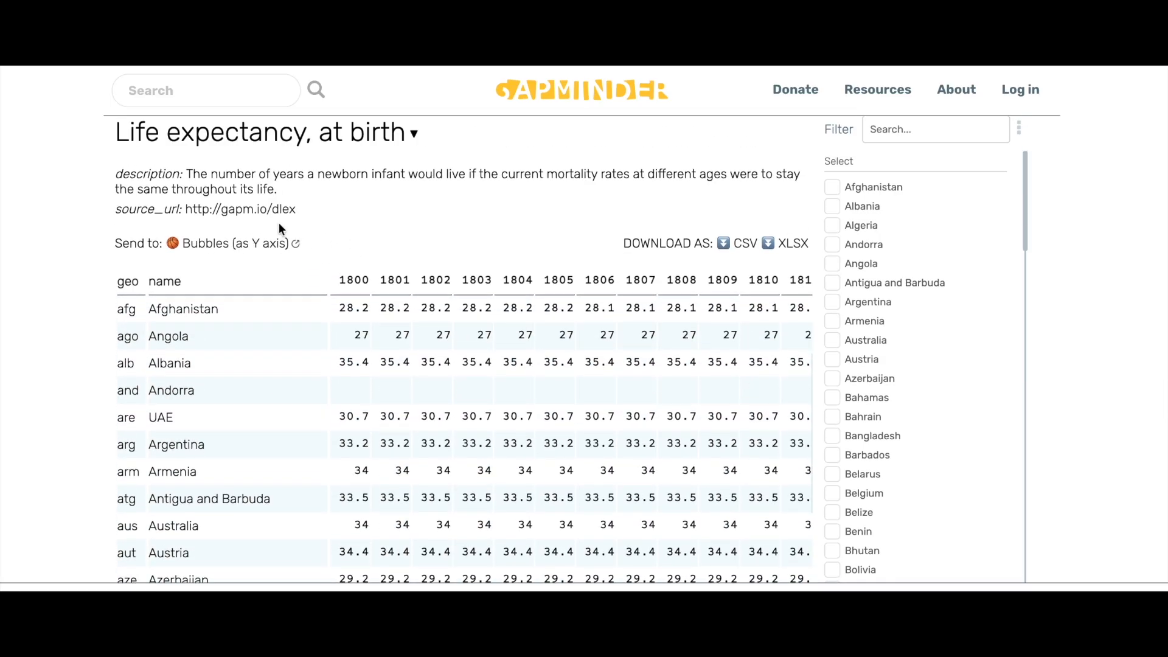
scroll(278, 227, up, 2)
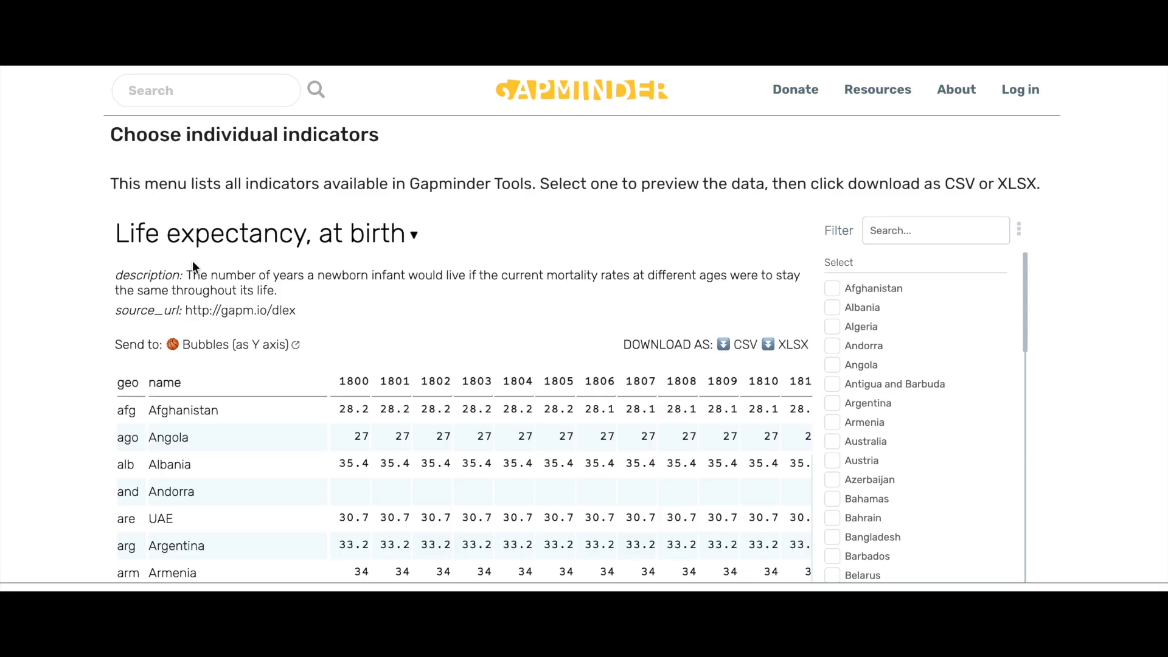
click(268, 237)
scroll(280, 344, down, 5)
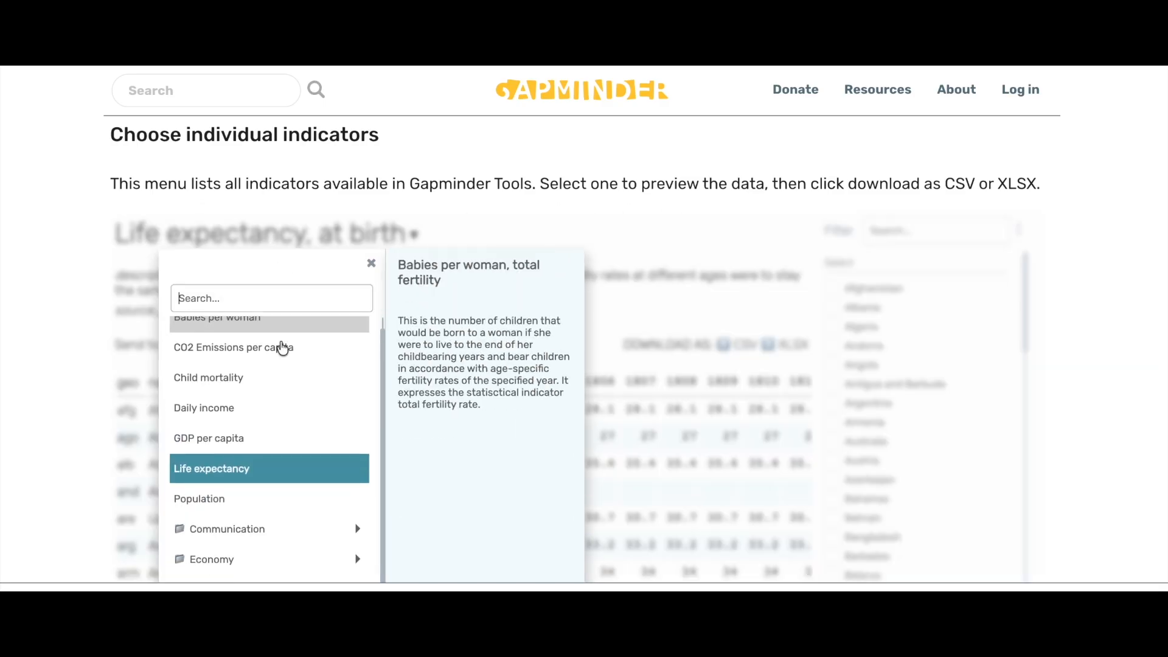
scroll(282, 347, down, 5)
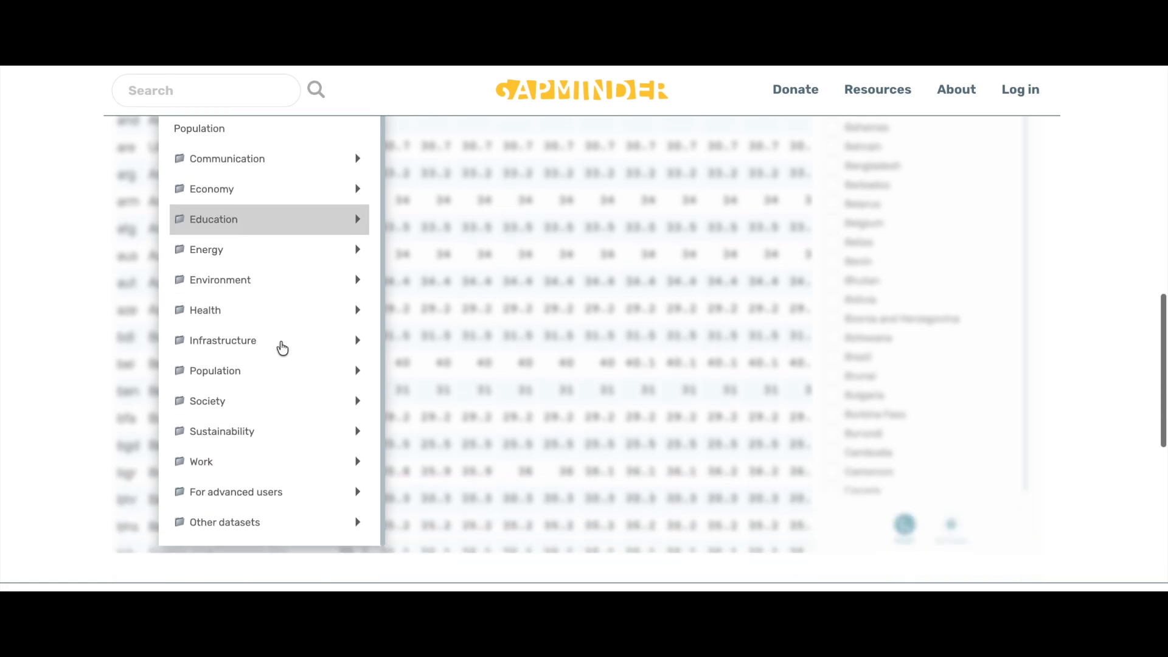
scroll(281, 347, up, 6)
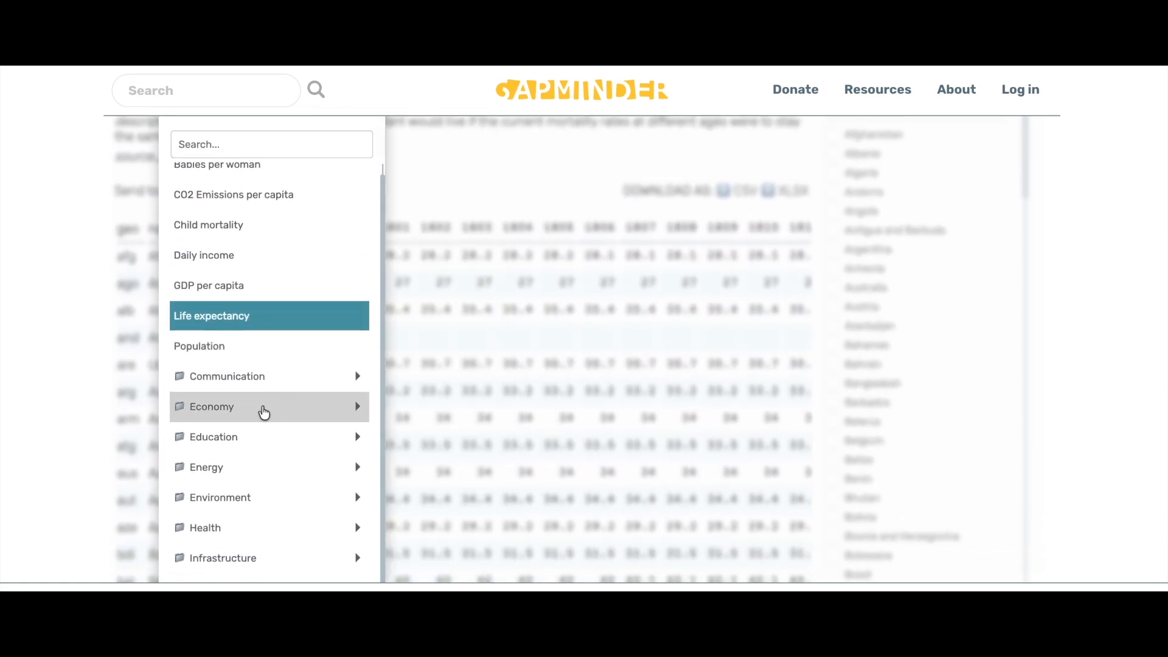
mouse_move(347, 417)
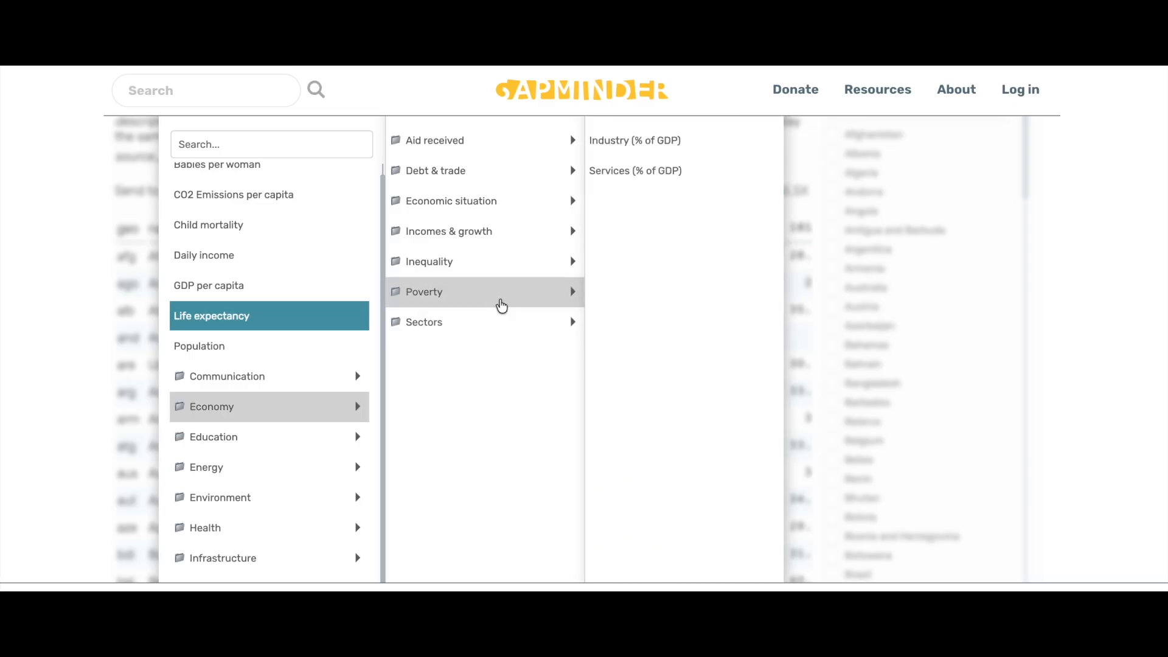
mouse_move(496, 230)
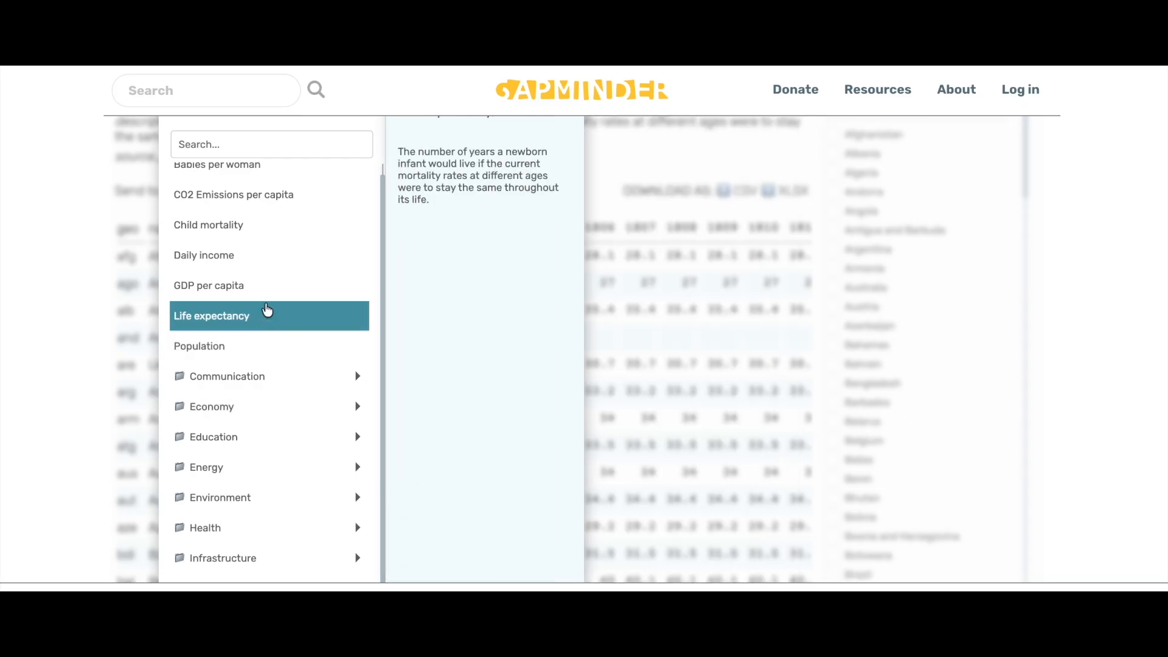
click(227, 288)
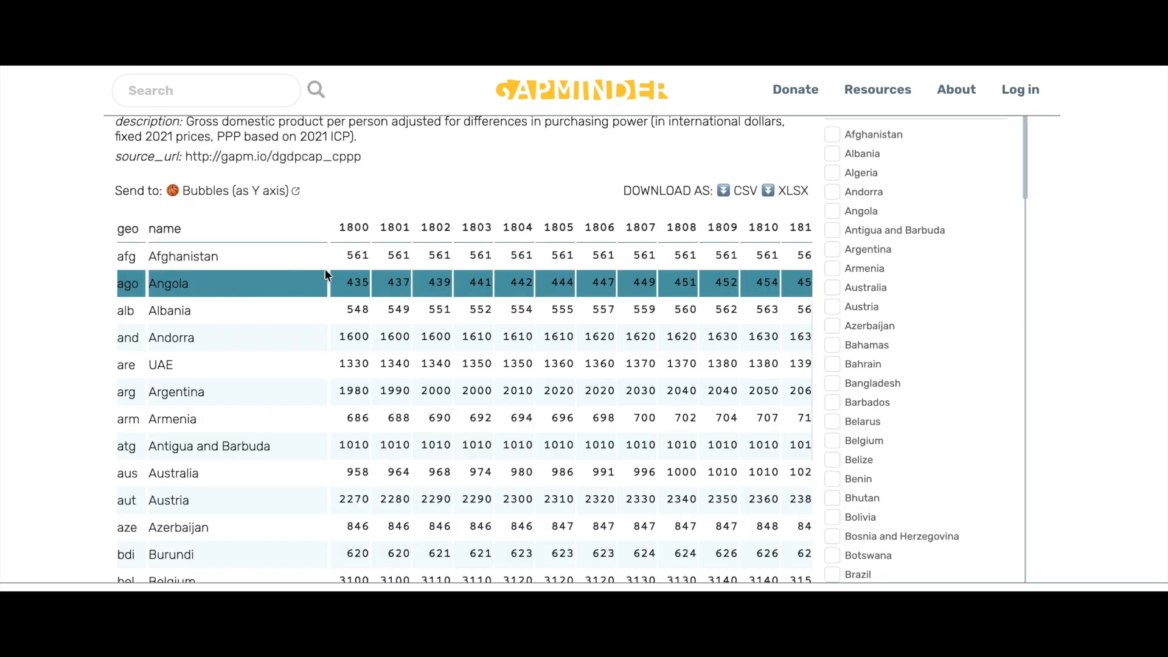
scroll(385, 236, up, 3)
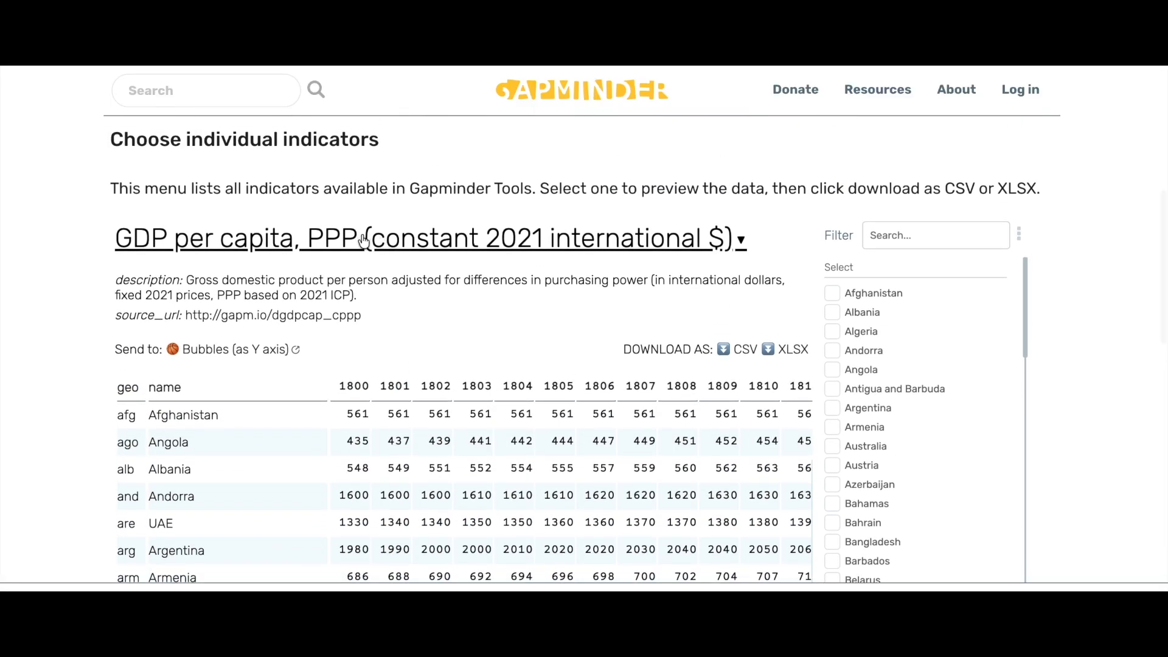
click(365, 239)
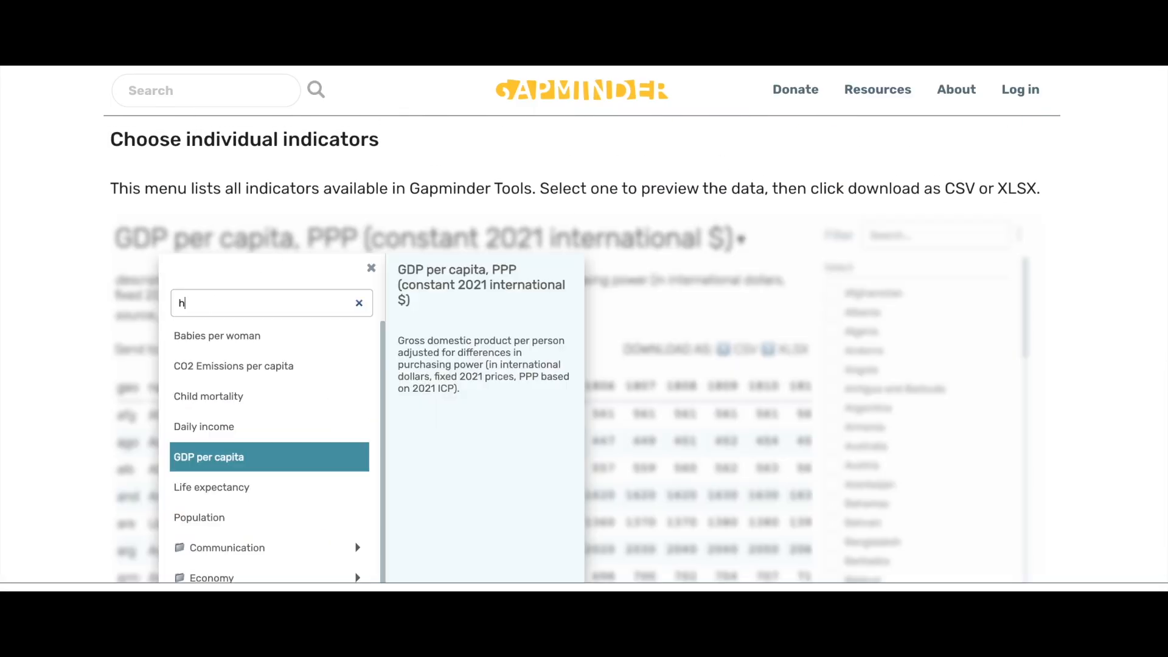
click(225, 347)
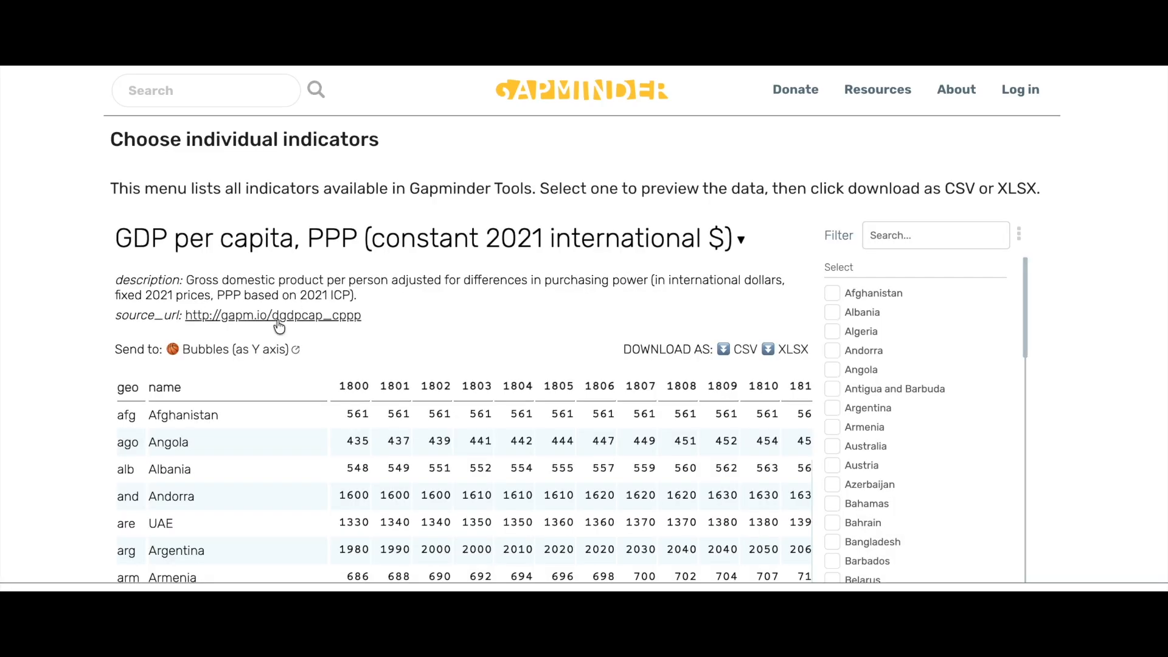
Examine the GDP per capita preview table across its countries and years
scroll(277, 322, down, 2)
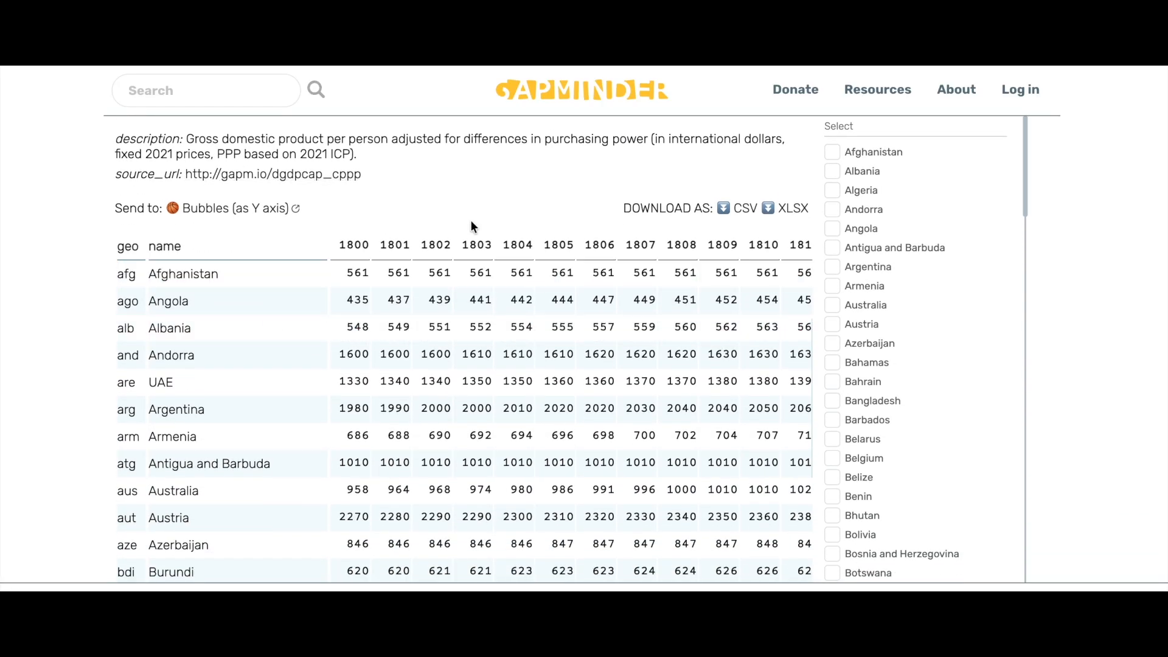
scroll(279, 301, up, 1)
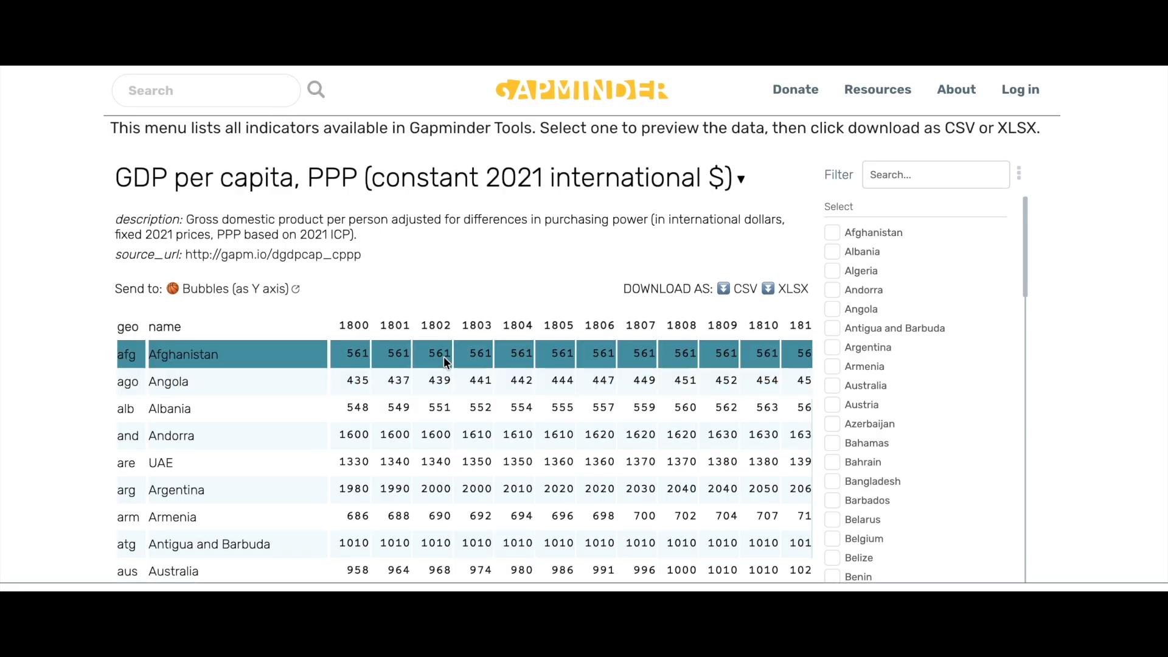
scroll(418, 412, down, 5)
scroll(417, 415, down, 20)
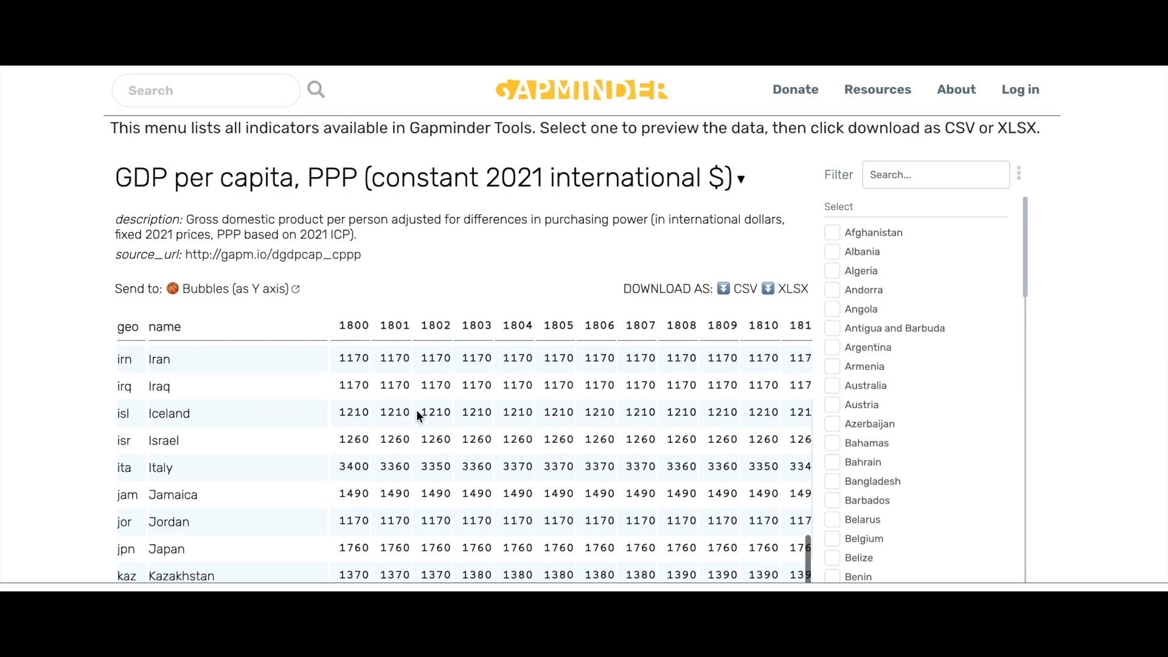
scroll(416, 410, down, 1)
scroll(416, 410, up, 1)
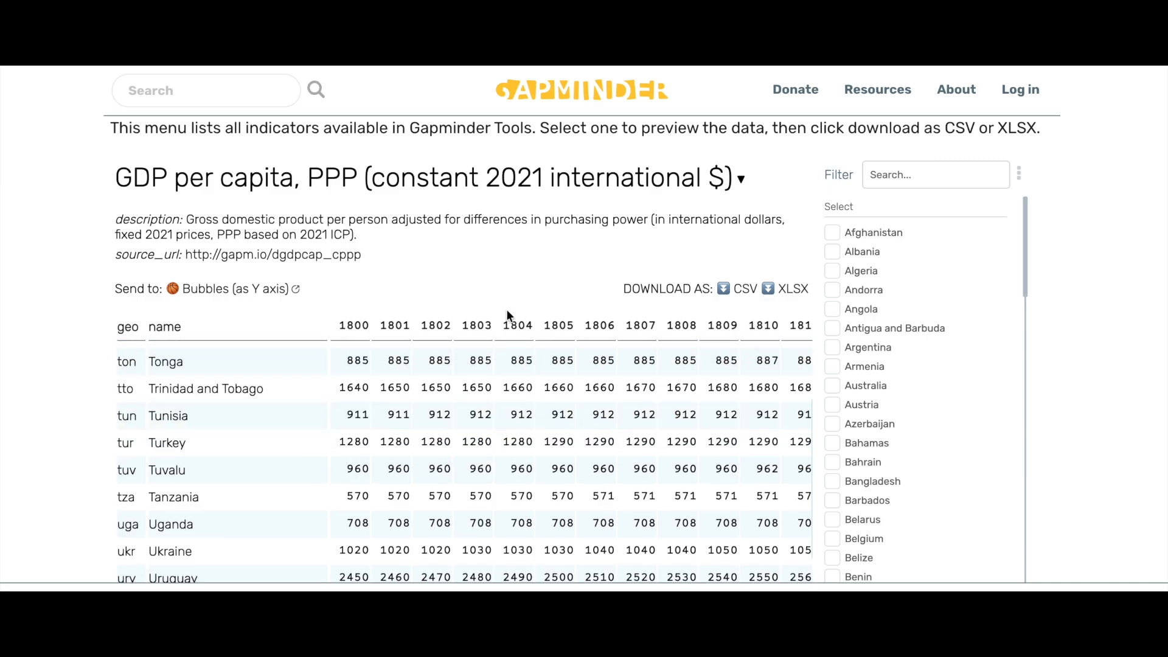
scroll(498, 428, up, 20)
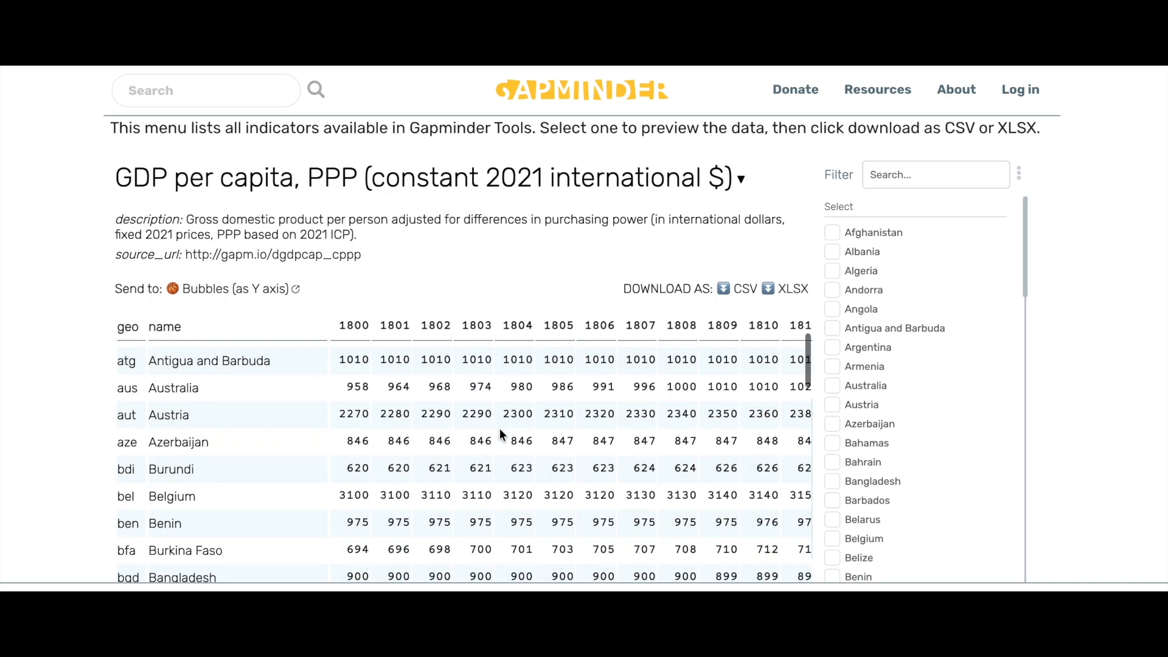
scroll(499, 428, right, 20)
scroll(500, 434, right, 20)
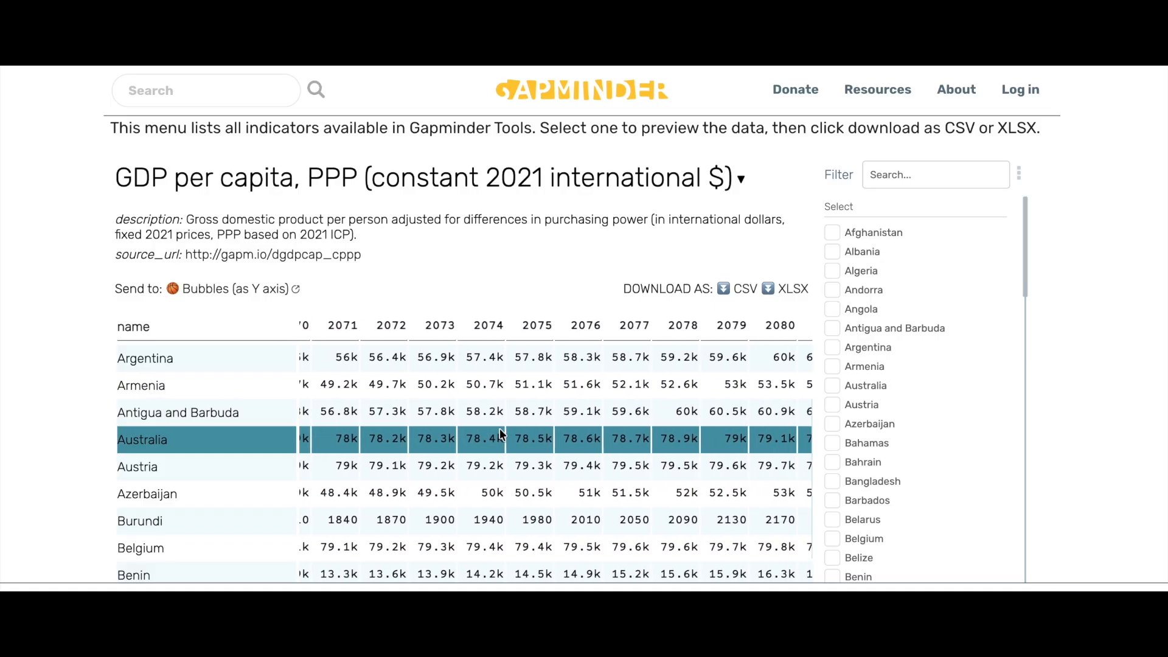
scroll(499, 433, left, 15)
scroll(500, 434, left, 10)
scroll(500, 434, right, 2)
scroll(508, 412, up, 3)
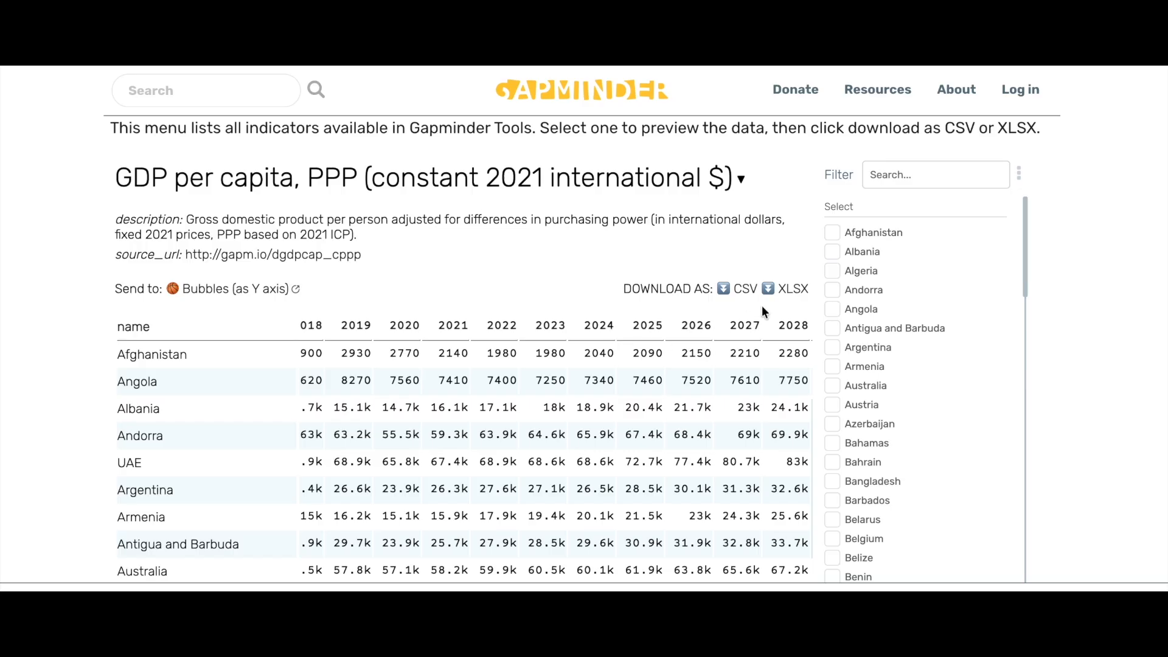
Download the GDP per capita data as XLSX and open the downloaded workbook in Excel
click(794, 291)
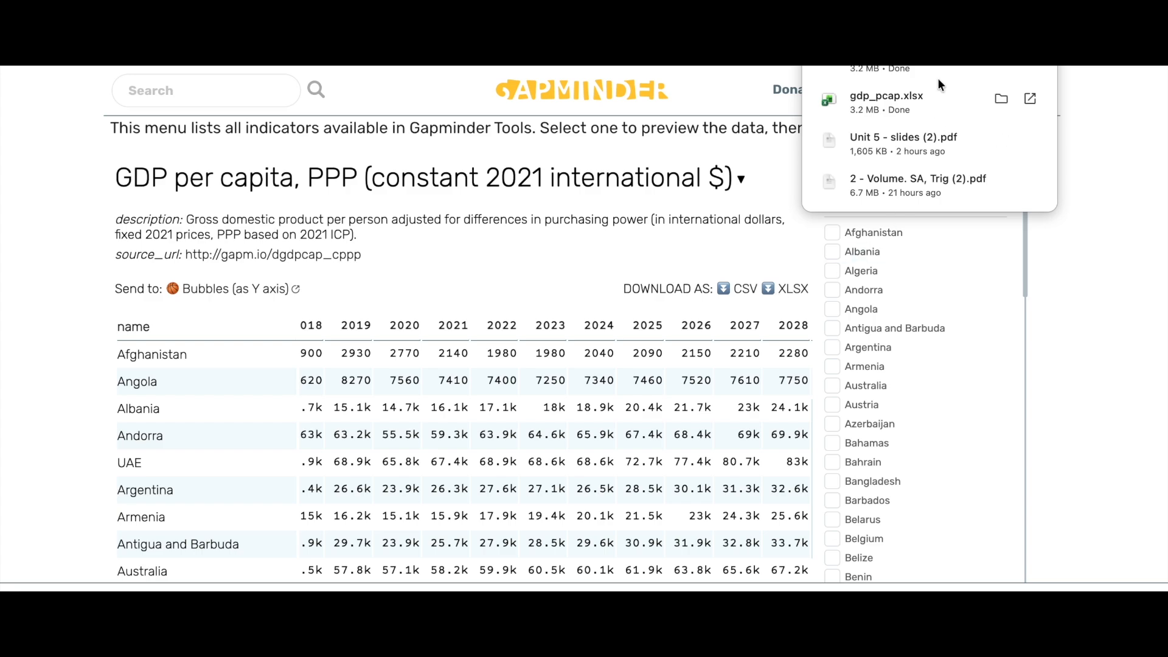
click(1122, 190)
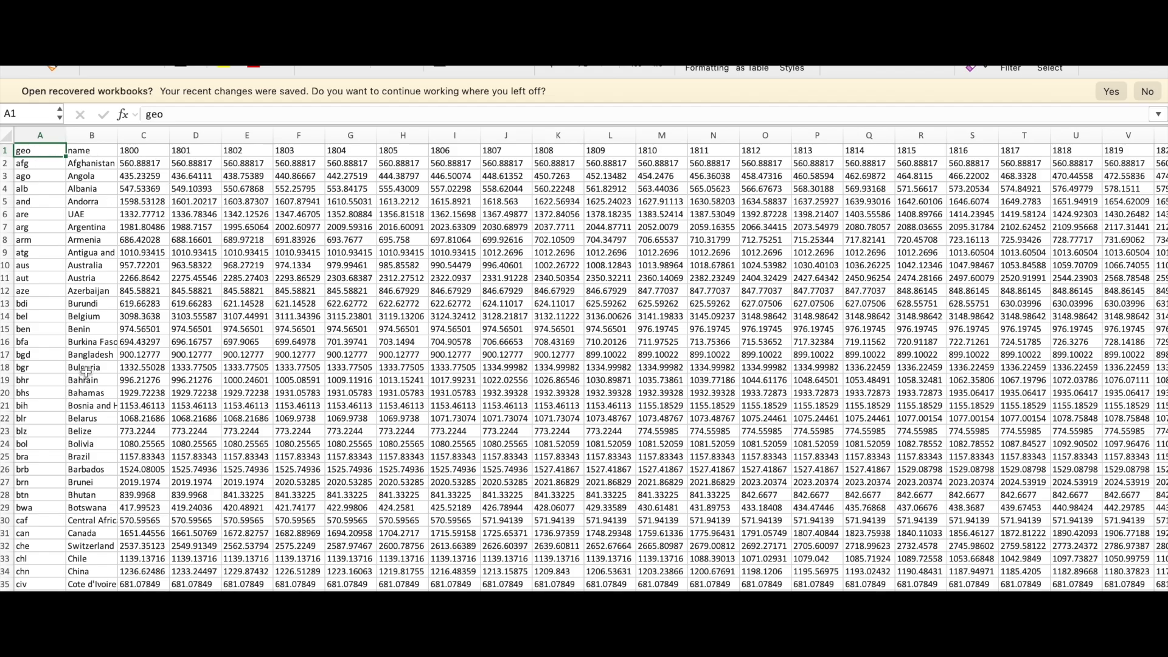
Look through the downloaded workbook's country rows and year columns
scroll(271, 174, right, 10)
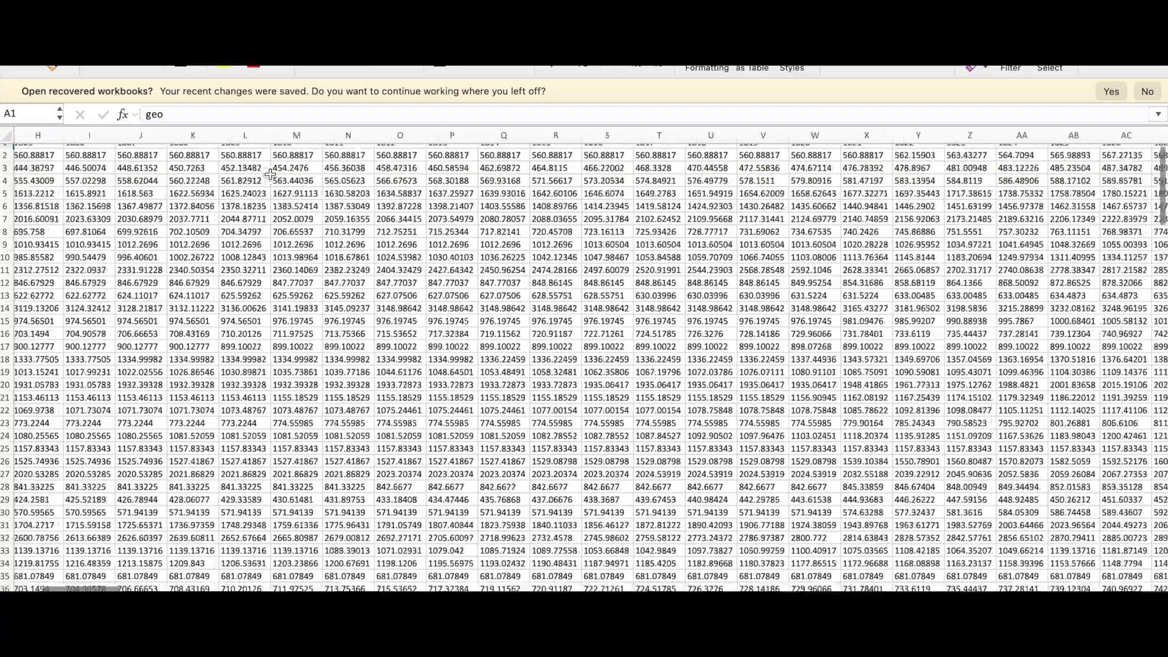
scroll(271, 175, left, 15)
scroll(271, 175, right, 20)
scroll(271, 174, down, 15)
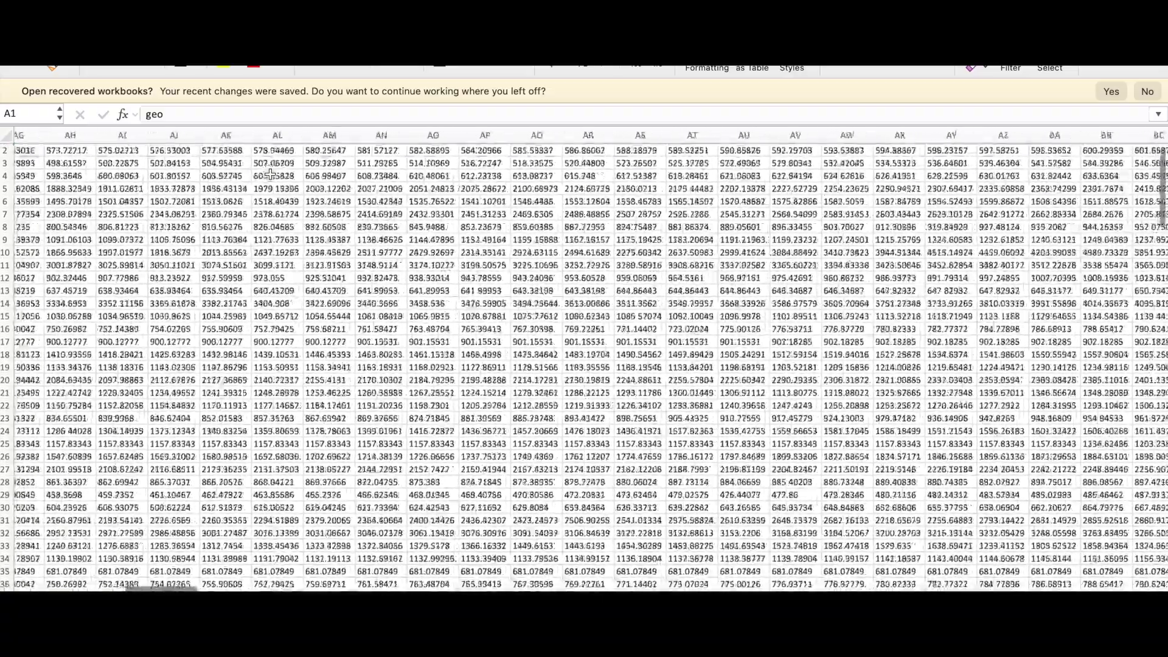
scroll(271, 175, left, 20)
scroll(271, 174, up, 15)
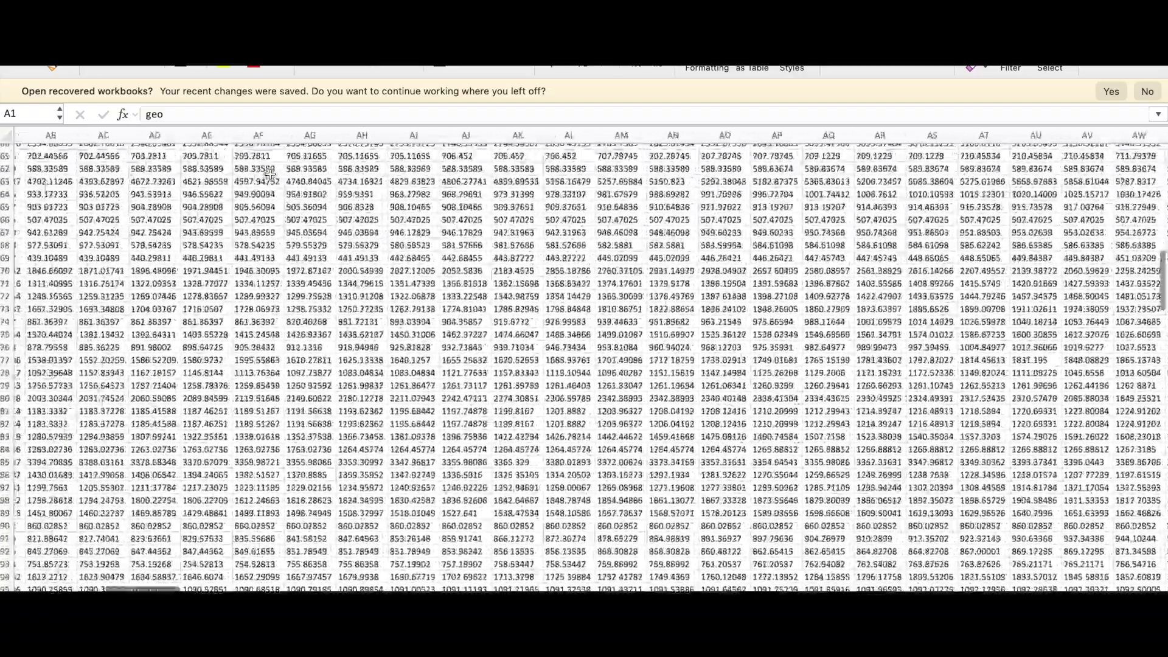
scroll(270, 174, up, 10)
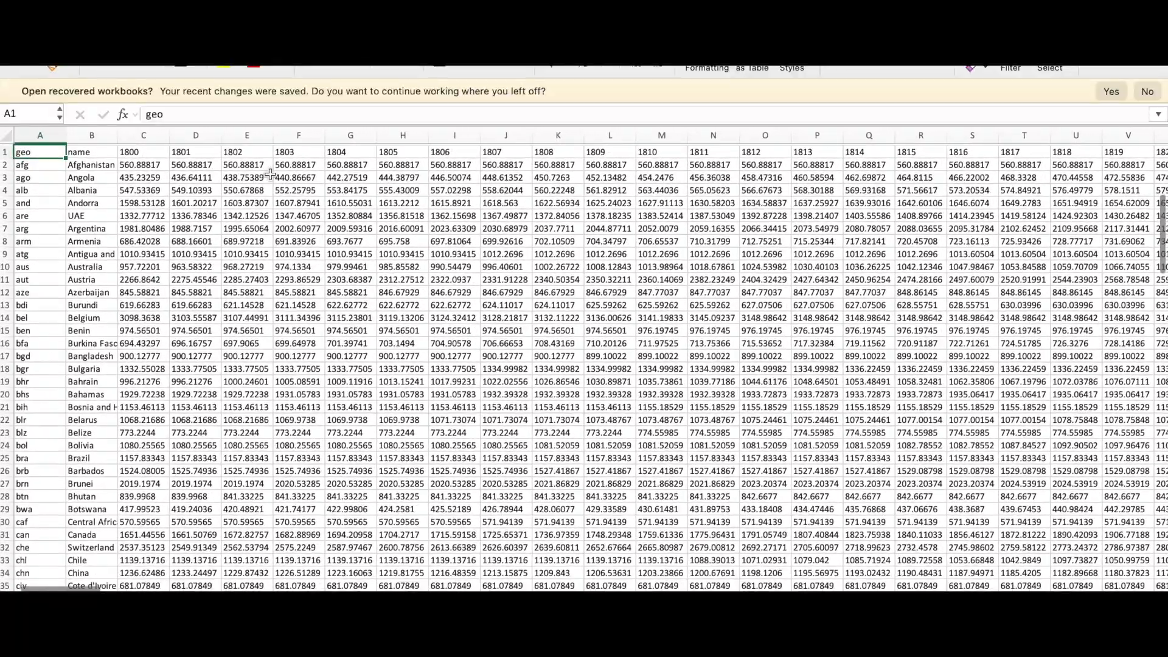
Copy the country name column from the workbook into column A of the Class info 25-26 Google Sheet, starting at A1
click(89, 134)
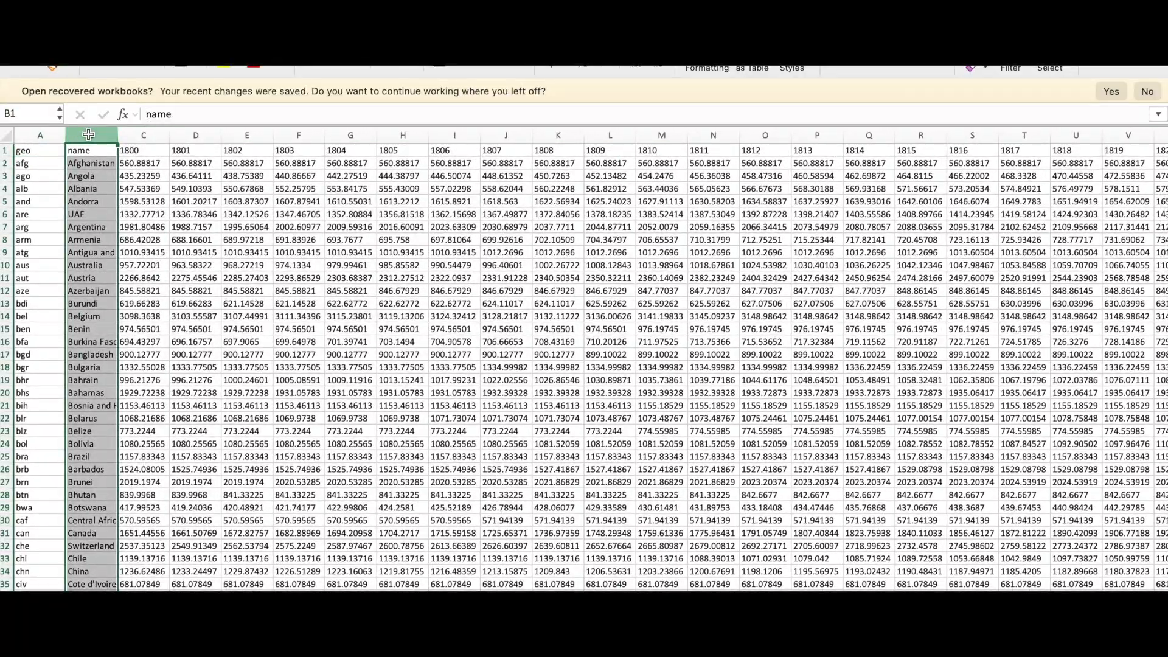
key(super+c)
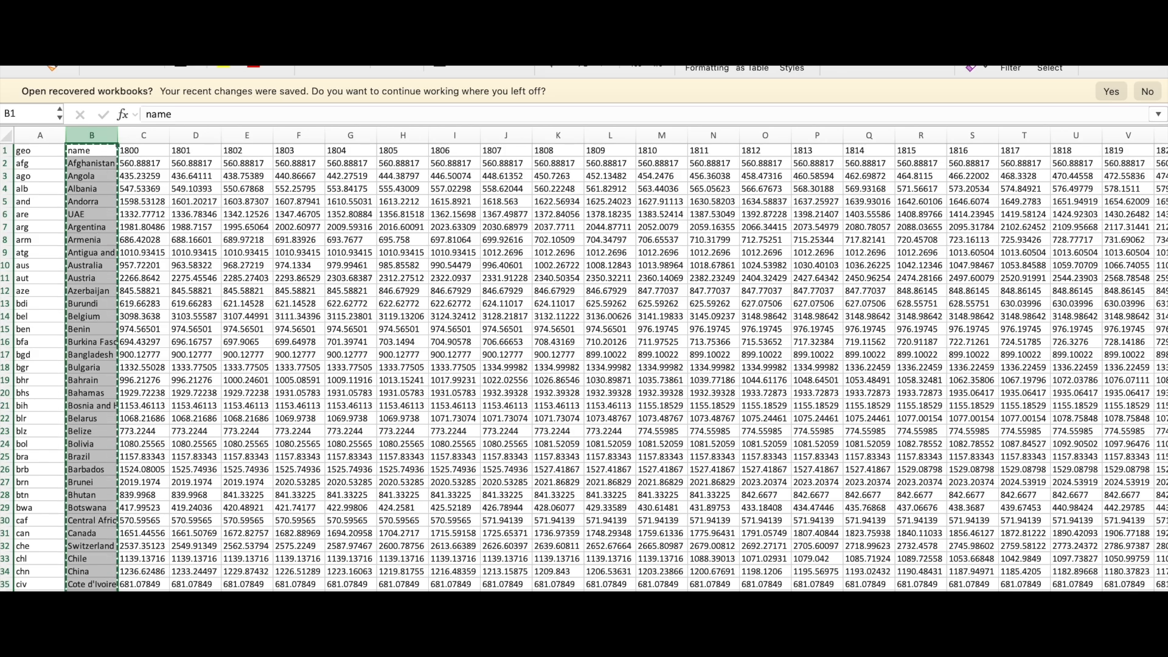
key(super+Tab)
click(277, 55)
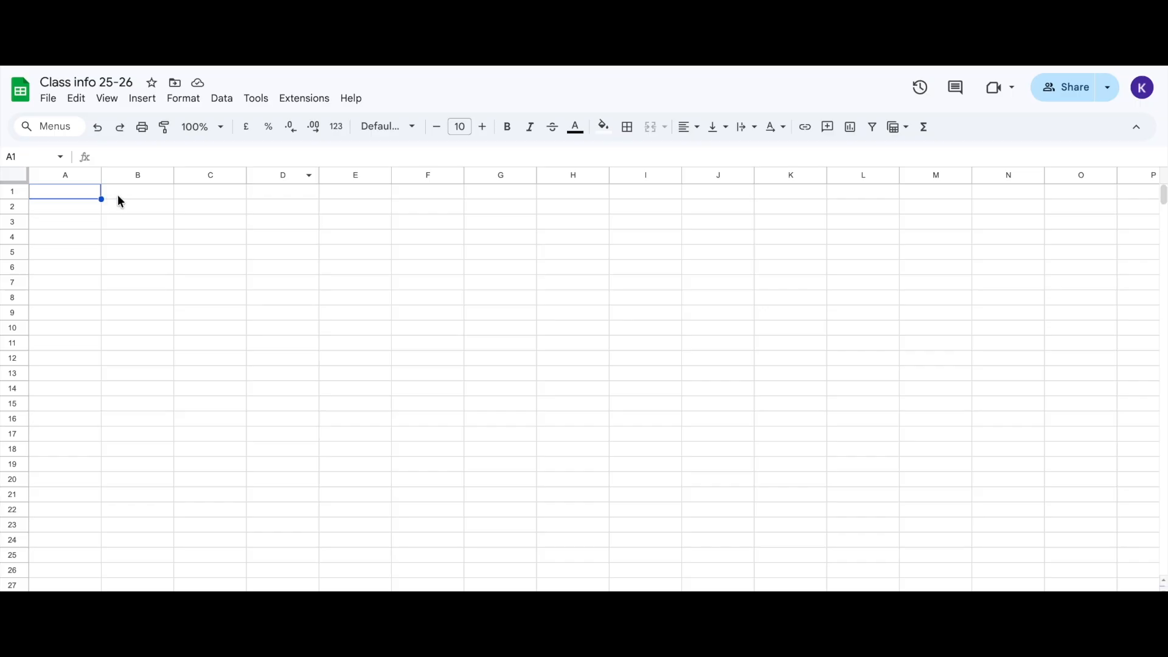
key(super+v)
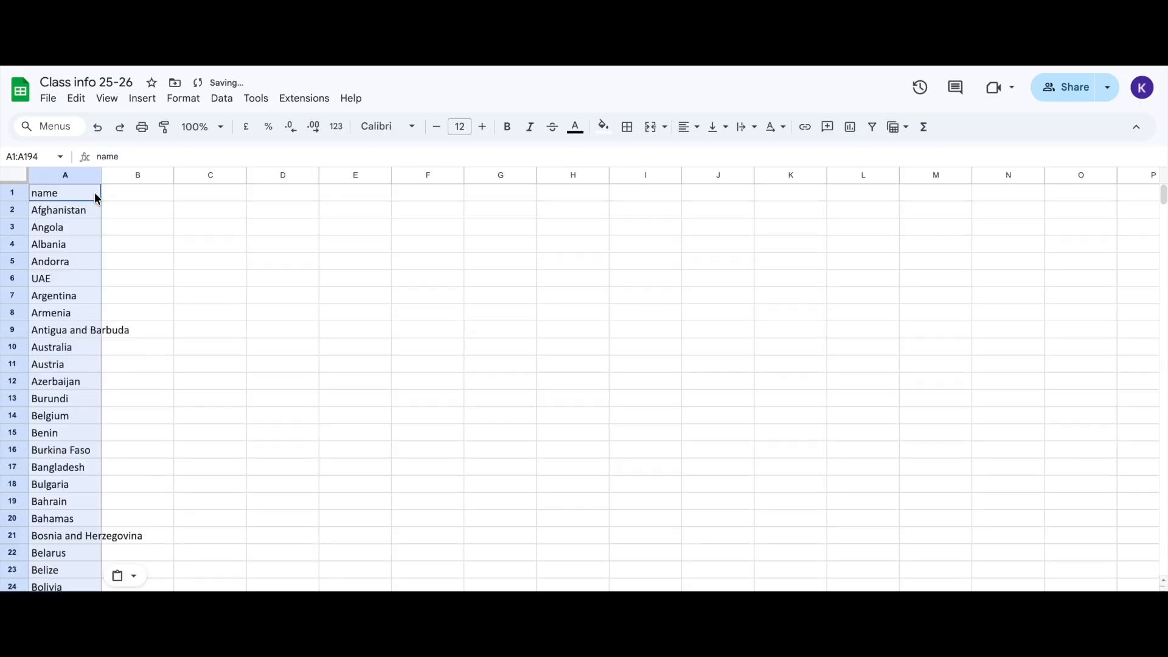
Make the header row of the Google Sheet bold
click(213, 243)
click(14, 191)
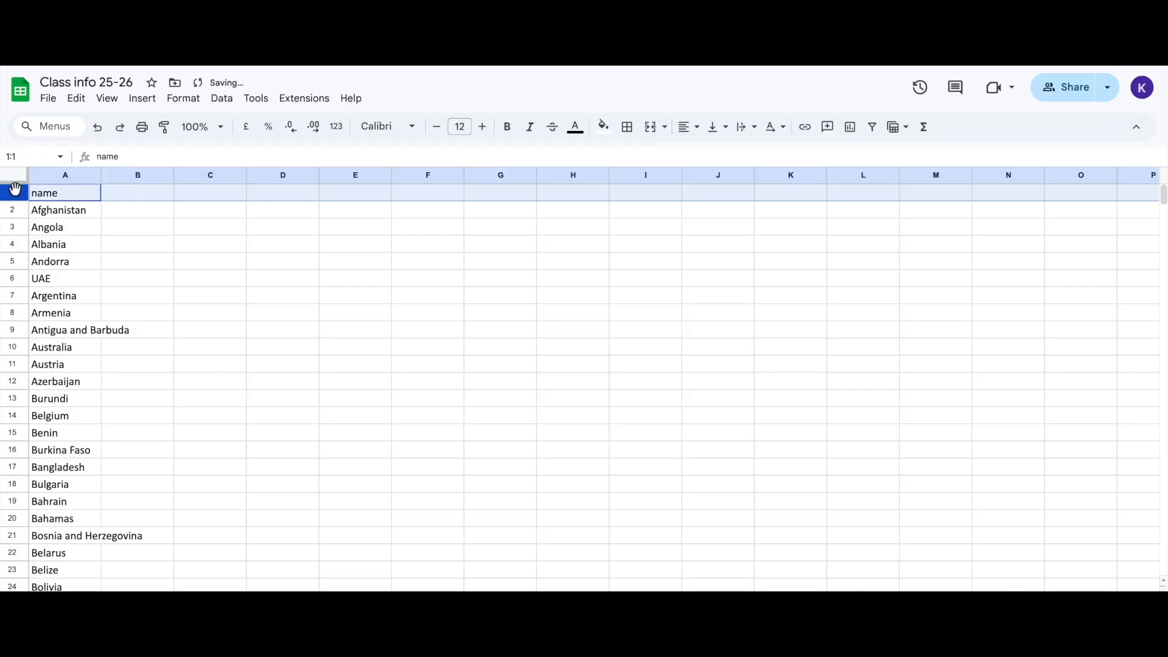
key(super+b)
click(222, 256)
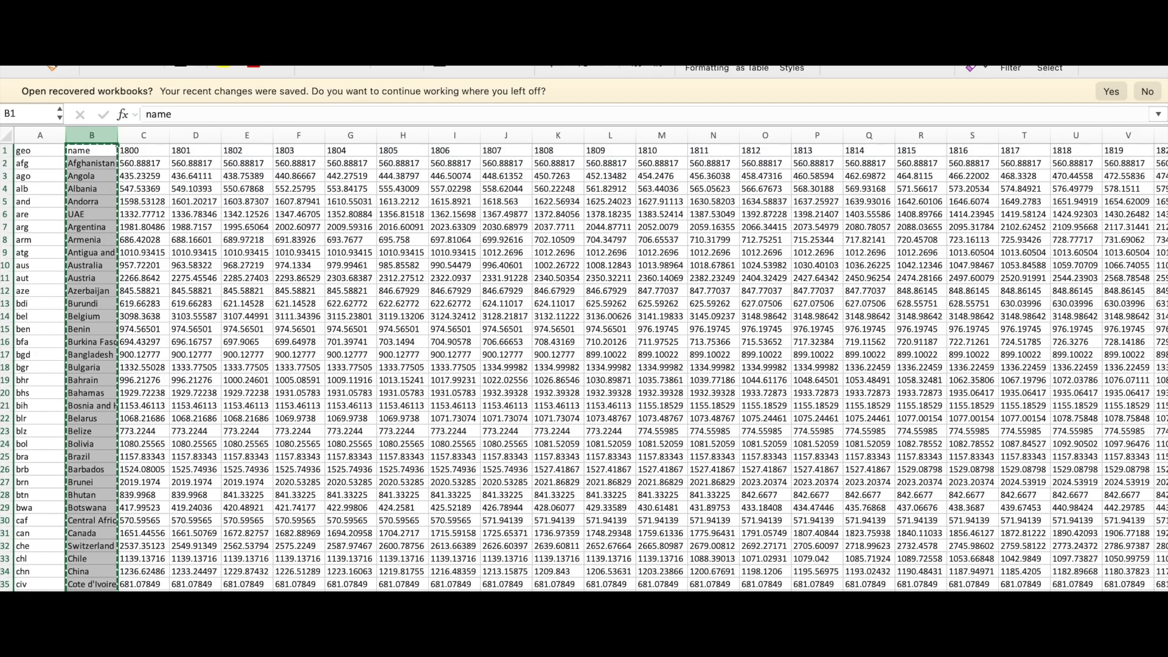
Copy the 2025 column from the GDP workbook into column B of the Class info 25-26 Google Sheet
scroll(577, 313, right, 10)
scroll(577, 313, right, 15)
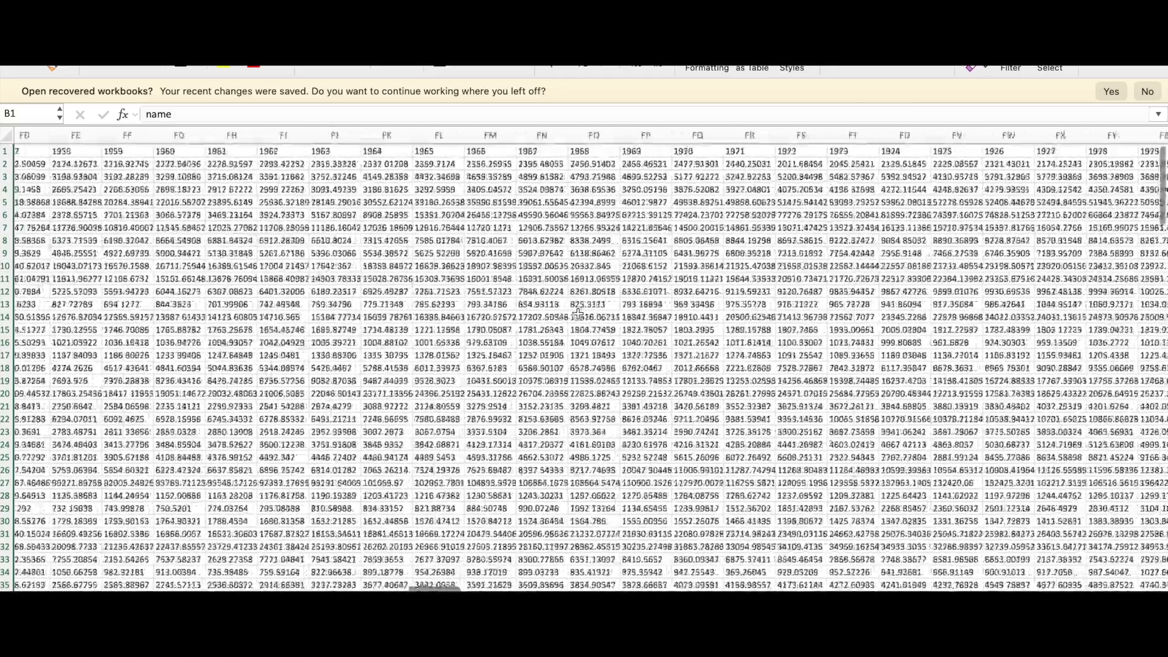
scroll(578, 314, left, 10)
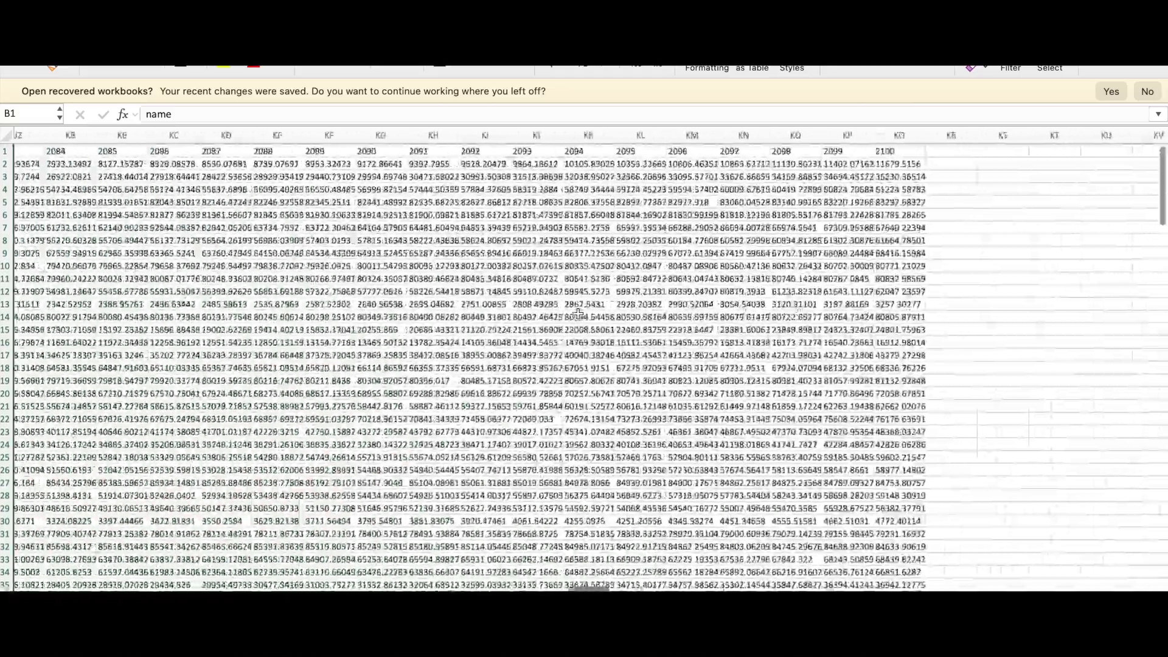
scroll(577, 313, left, 5)
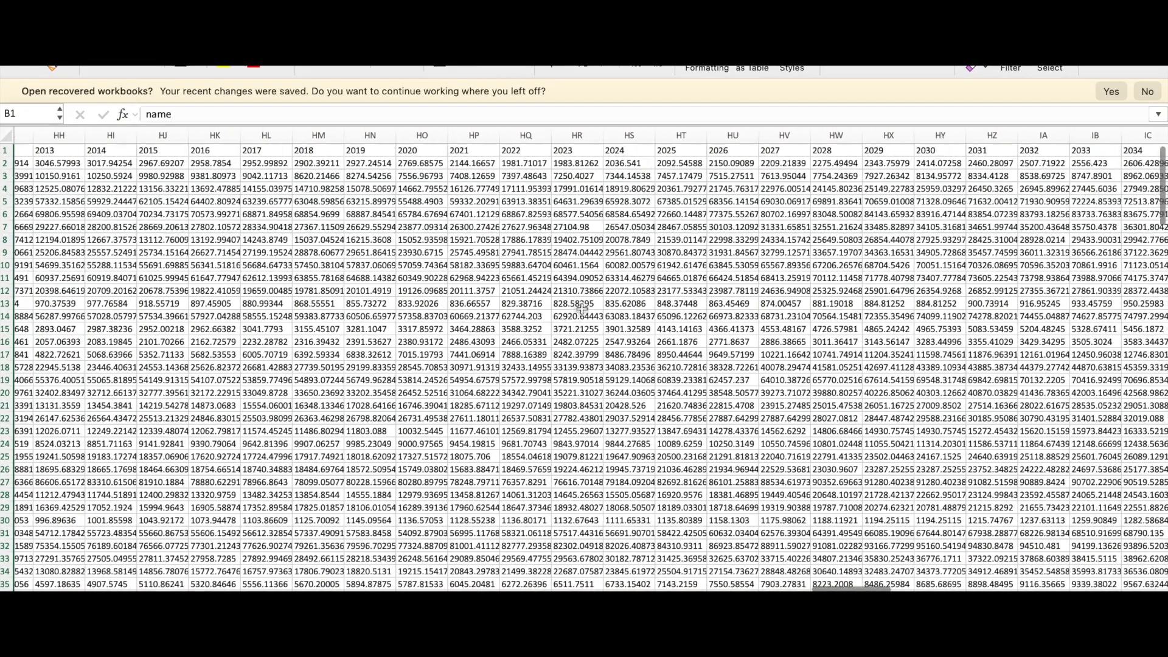
click(677, 135)
key(super+c)
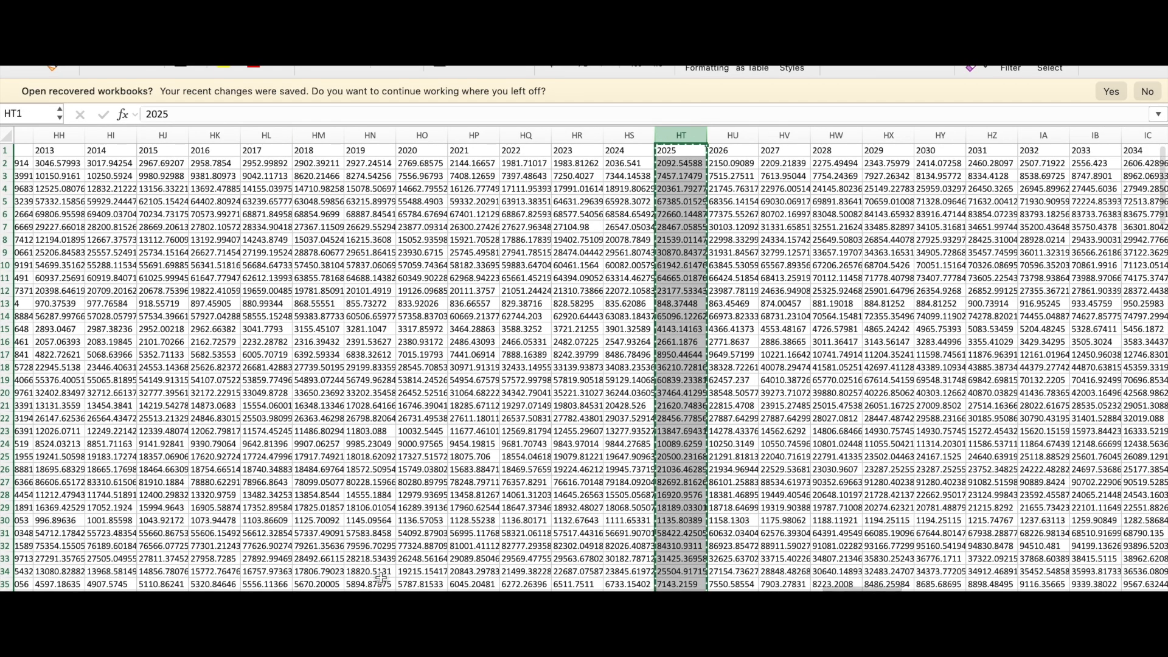
key(super+Tab)
click(136, 174)
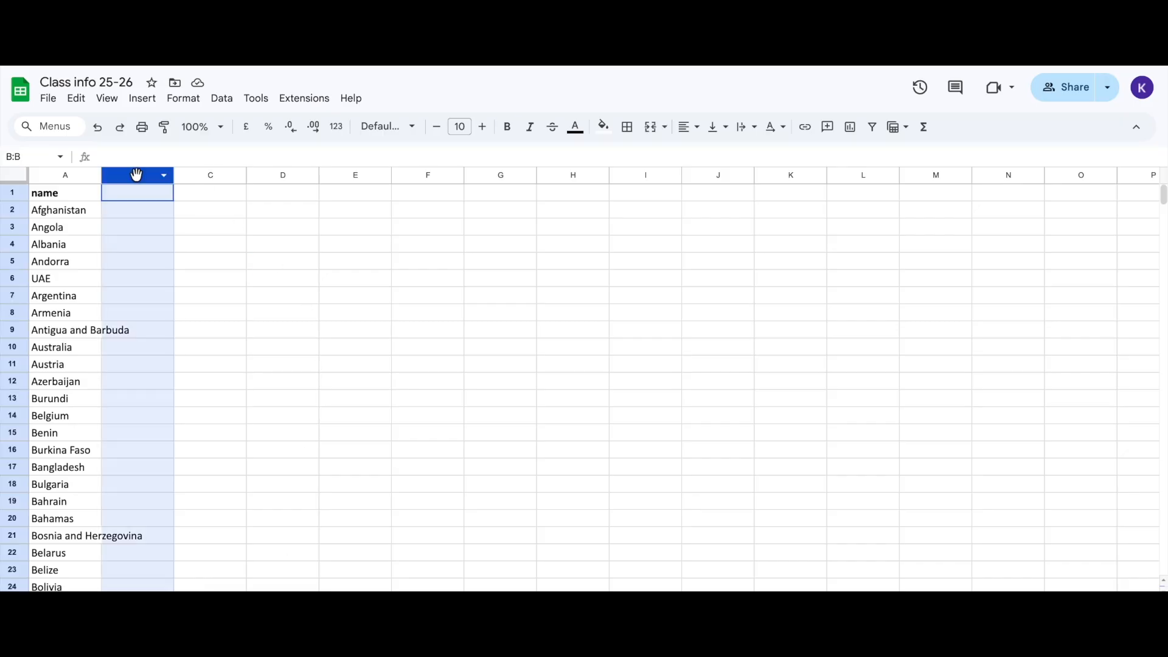
key(super+v)
Change header cell B1 to bold "2025 - gdp per capita" and fit column B's width to its contents
click(144, 193)
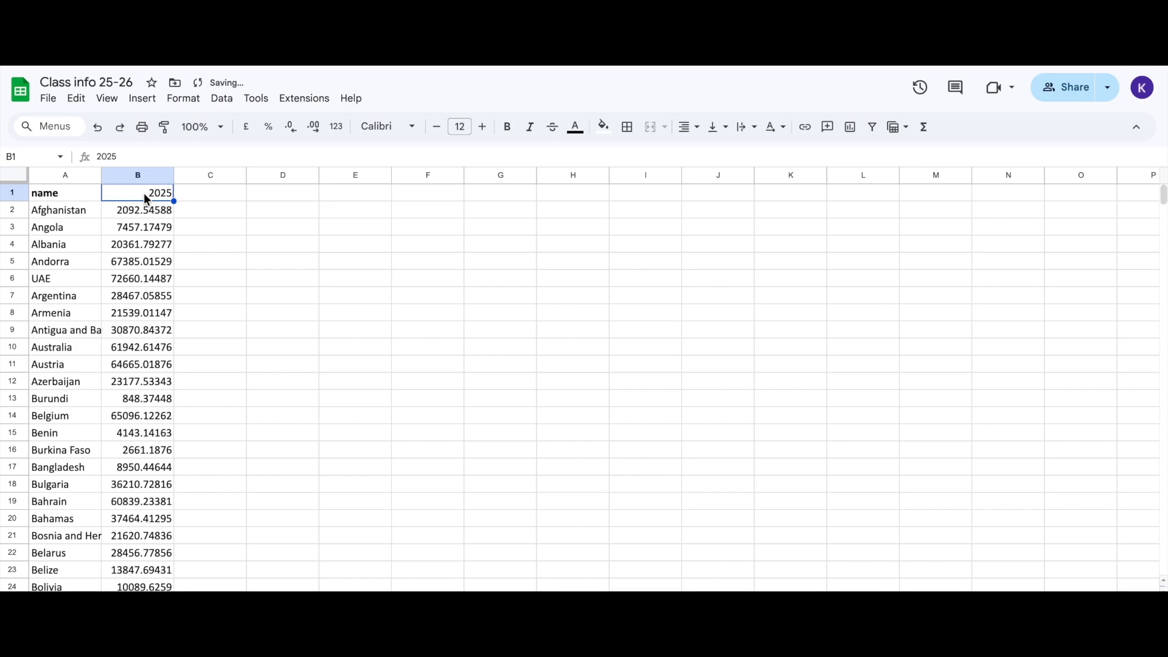
double_click(144, 193)
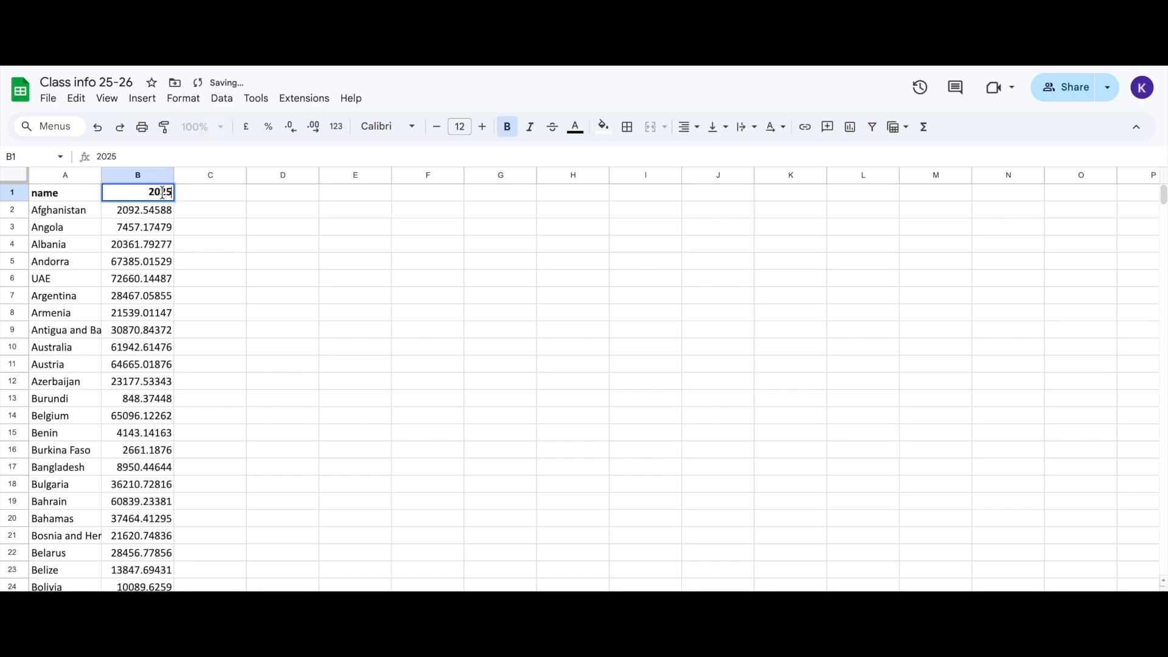
text(- gdp per capita)
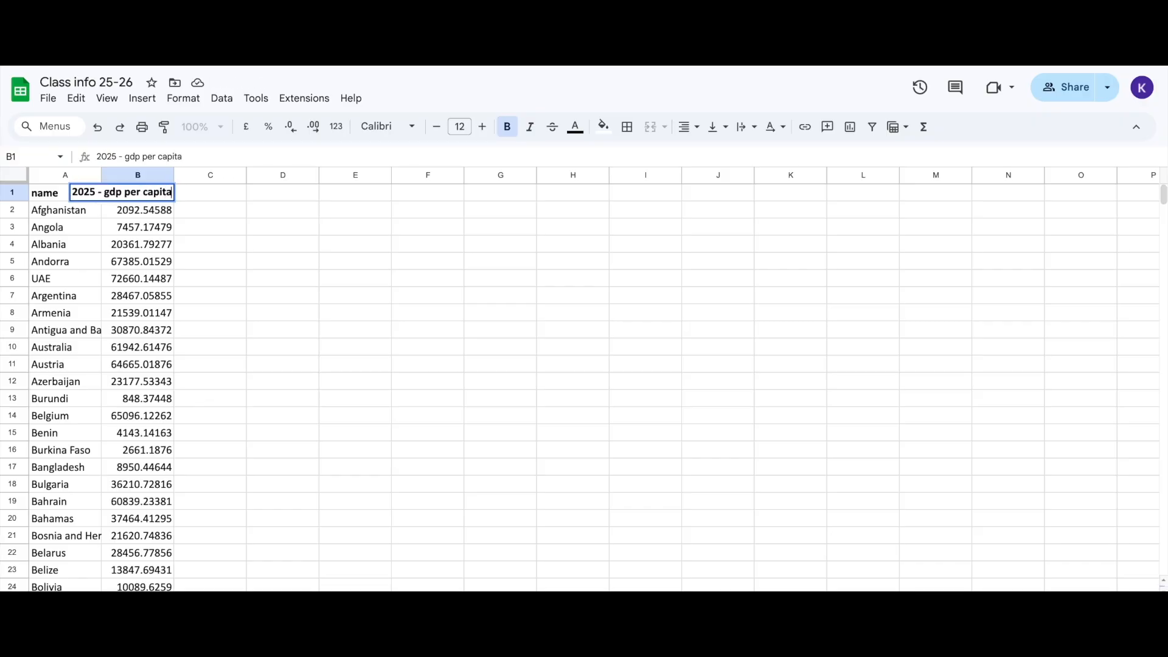
key(Return)
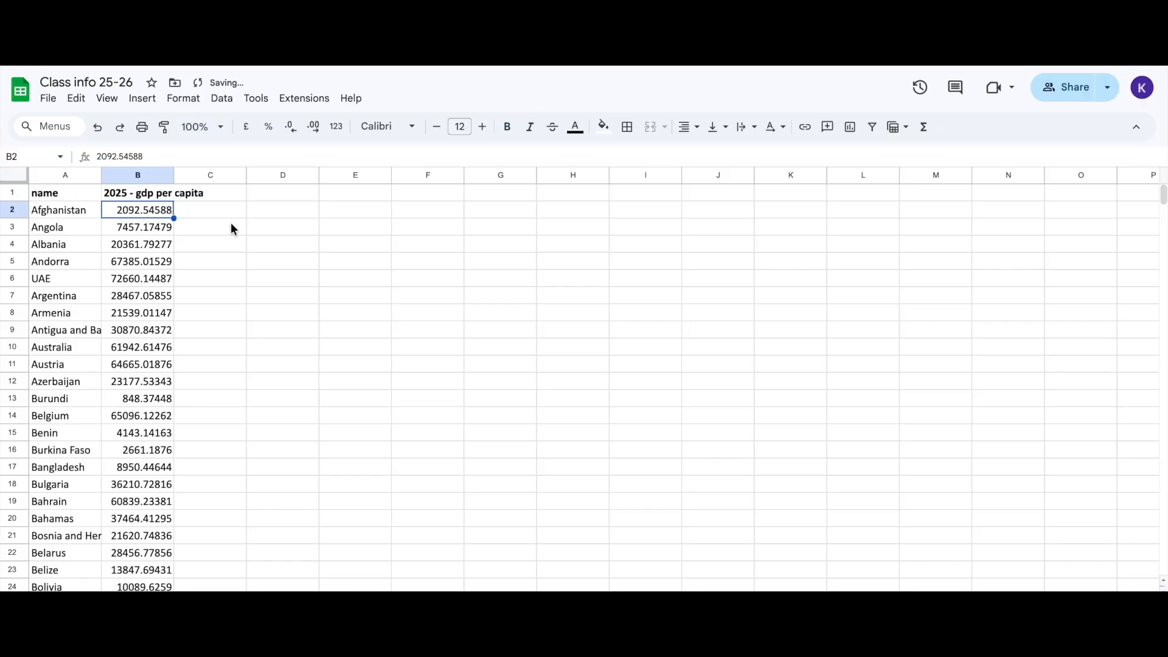
double_click(174, 175)
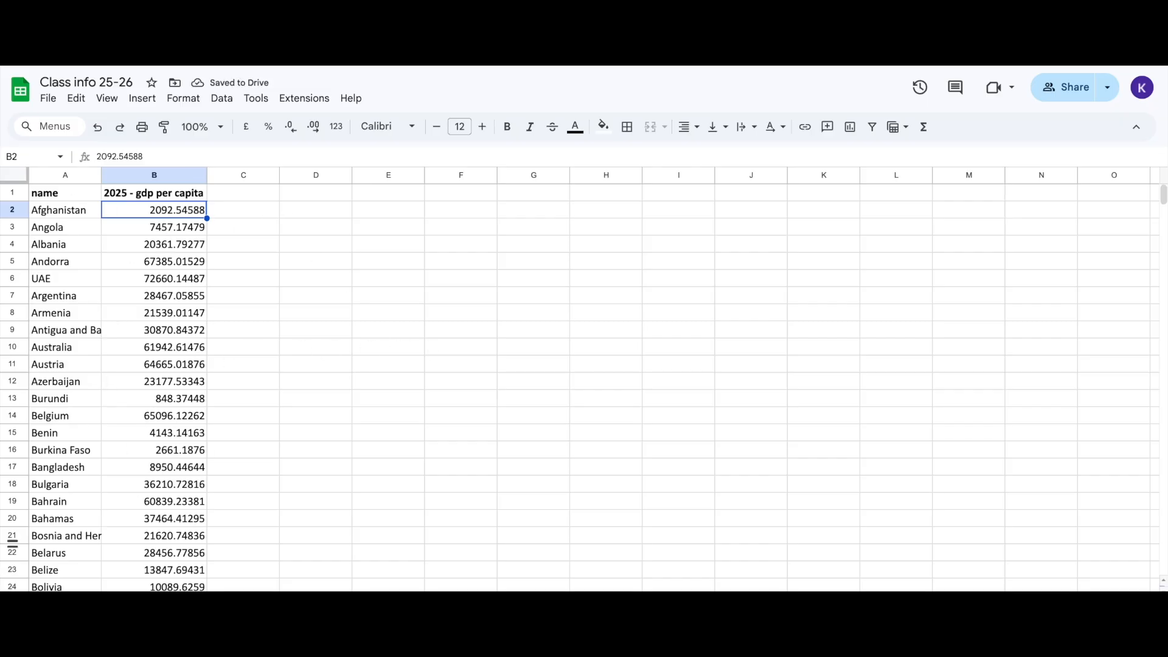
Look through the pasted country rows down to the last one and return to the start of the sheet
scroll(119, 298, down, 20)
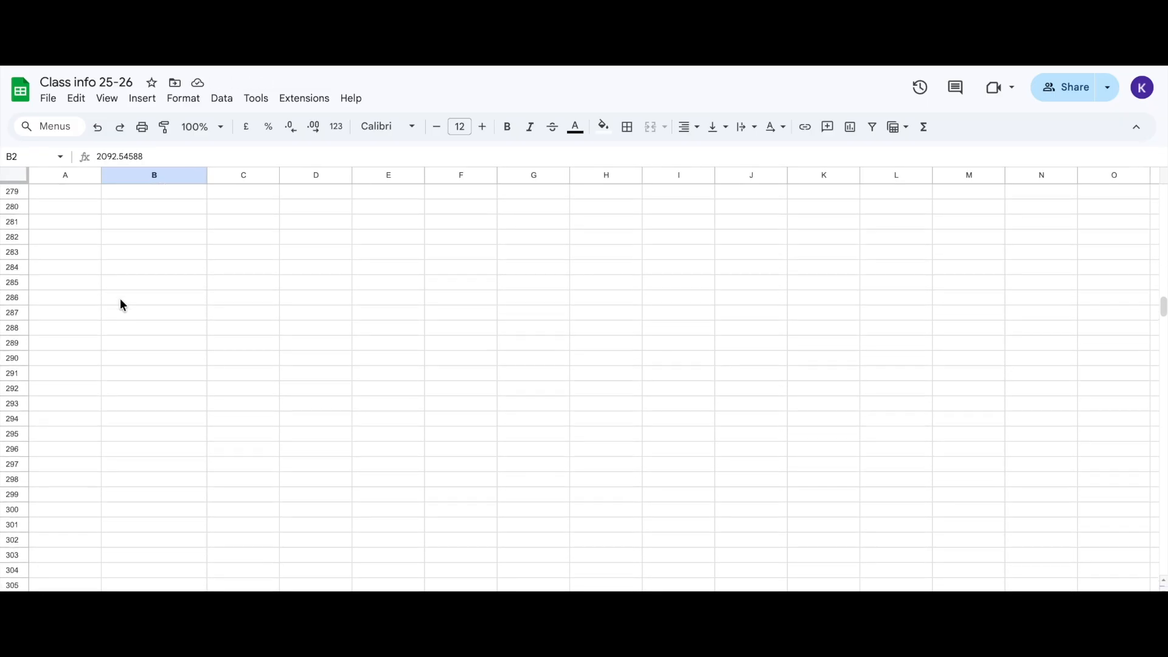
scroll(119, 298, up, 20)
scroll(119, 298, down, 17)
scroll(120, 298, down, 11)
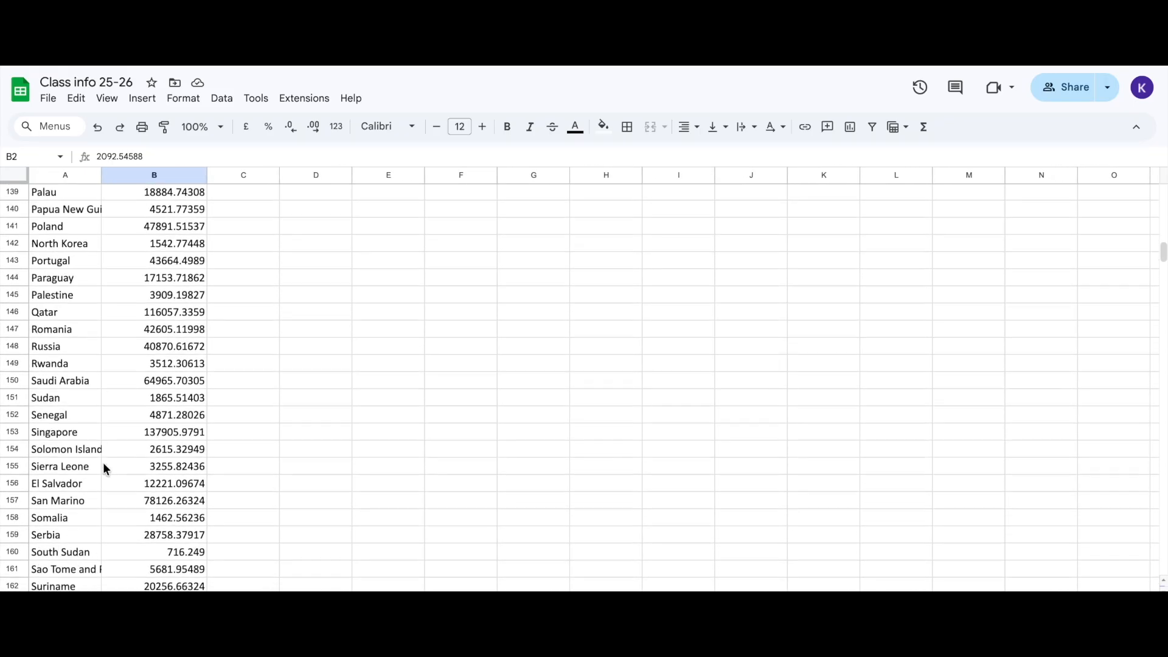
scroll(105, 514, down, 10)
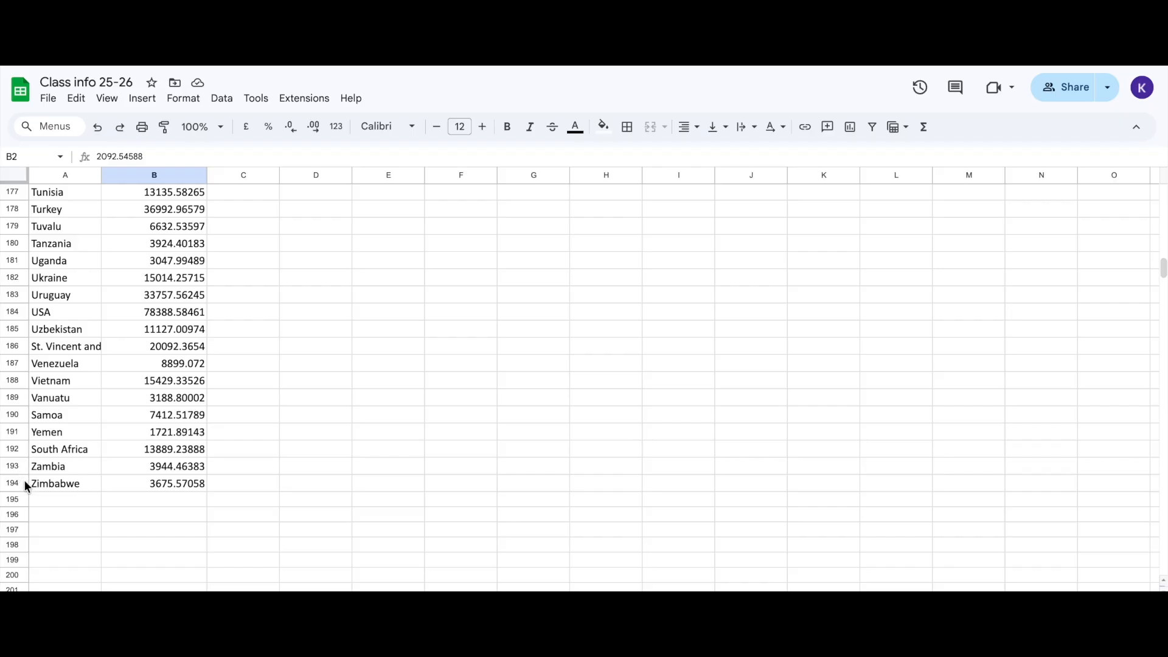
click(24, 480)
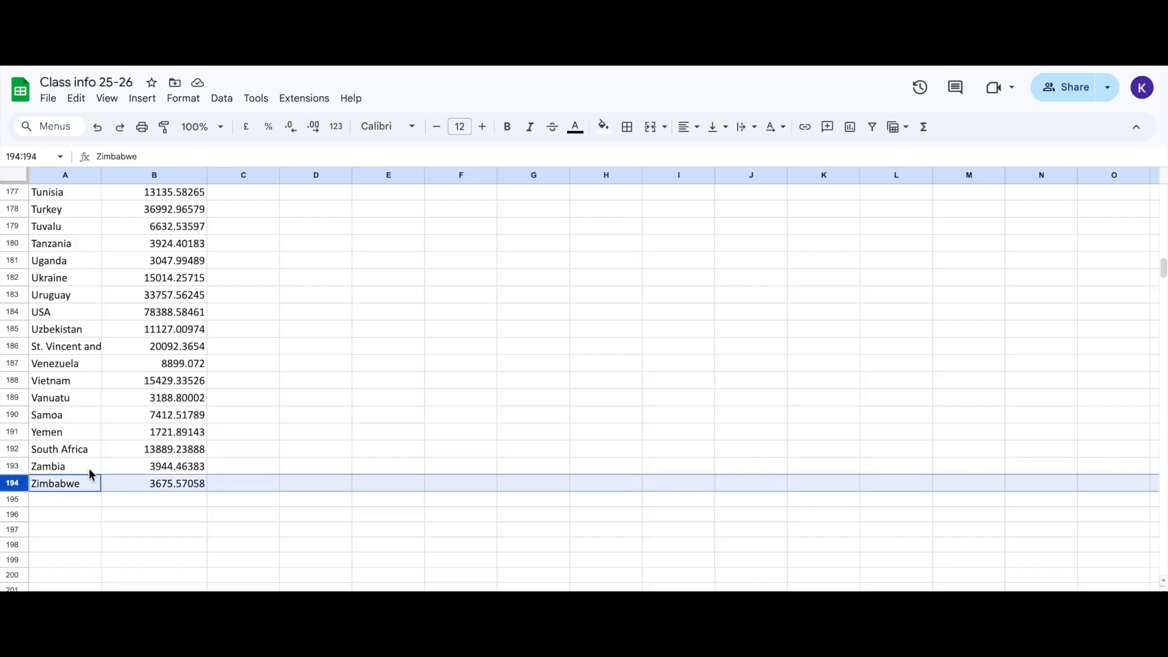
scroll(89, 468, up, 20)
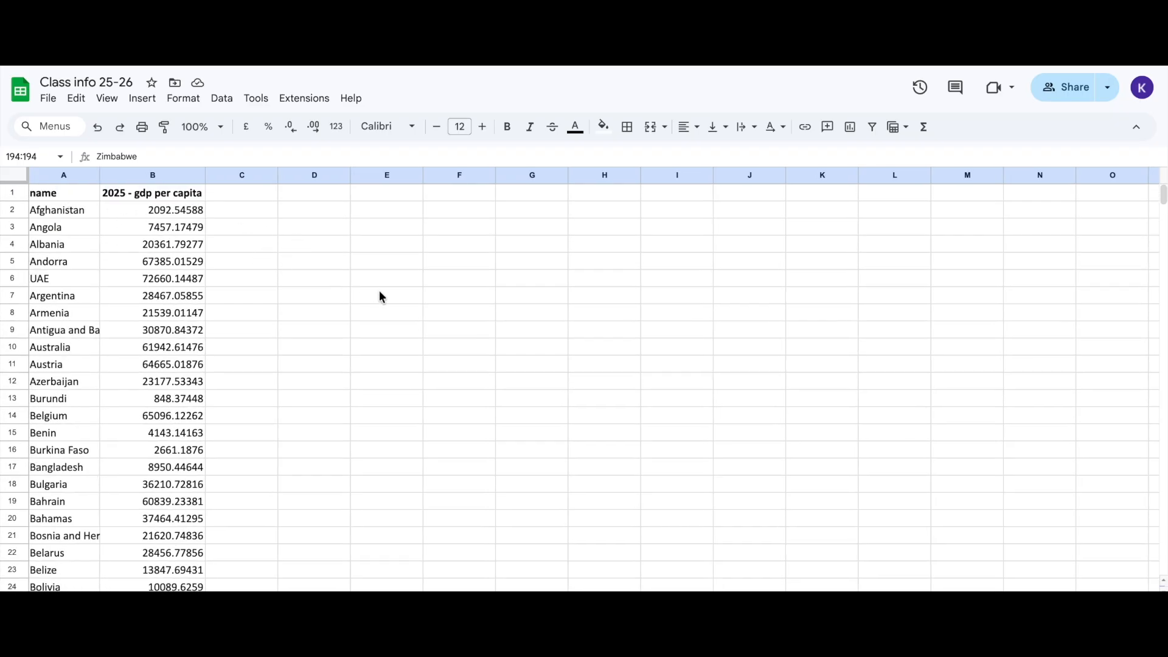
Switch to Gapminder, download the Happiness score (WHR) data as XLSX and open the downloaded workbook in Excel
key(ctrl+Tab)
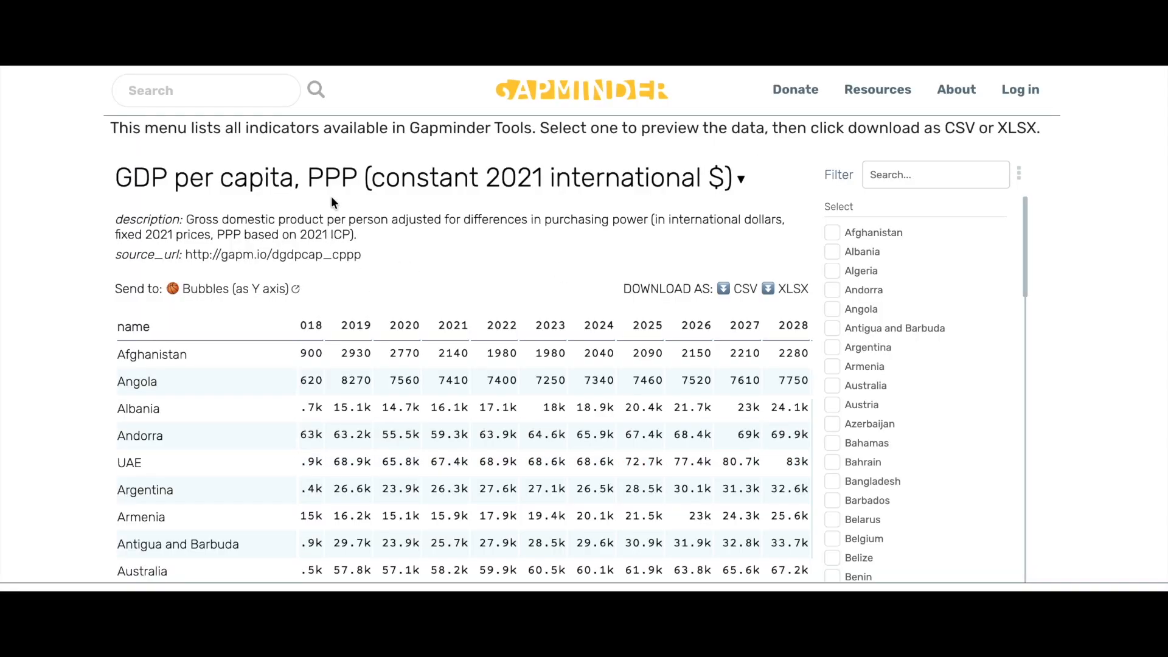
click(740, 183)
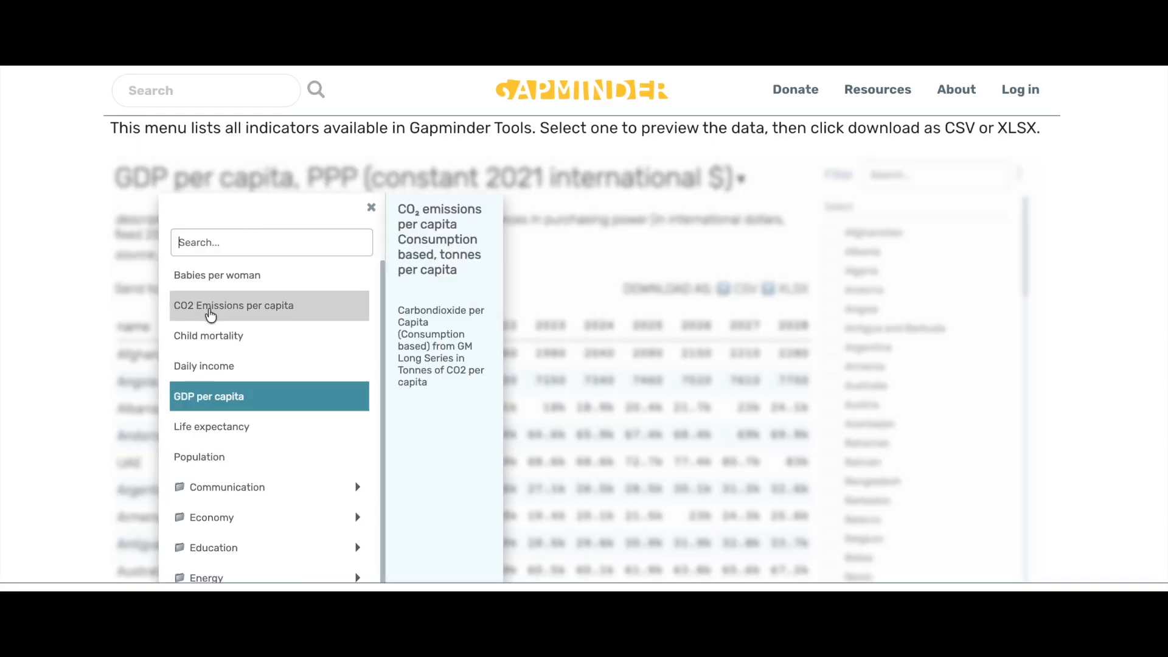
click(228, 243)
text(happi)
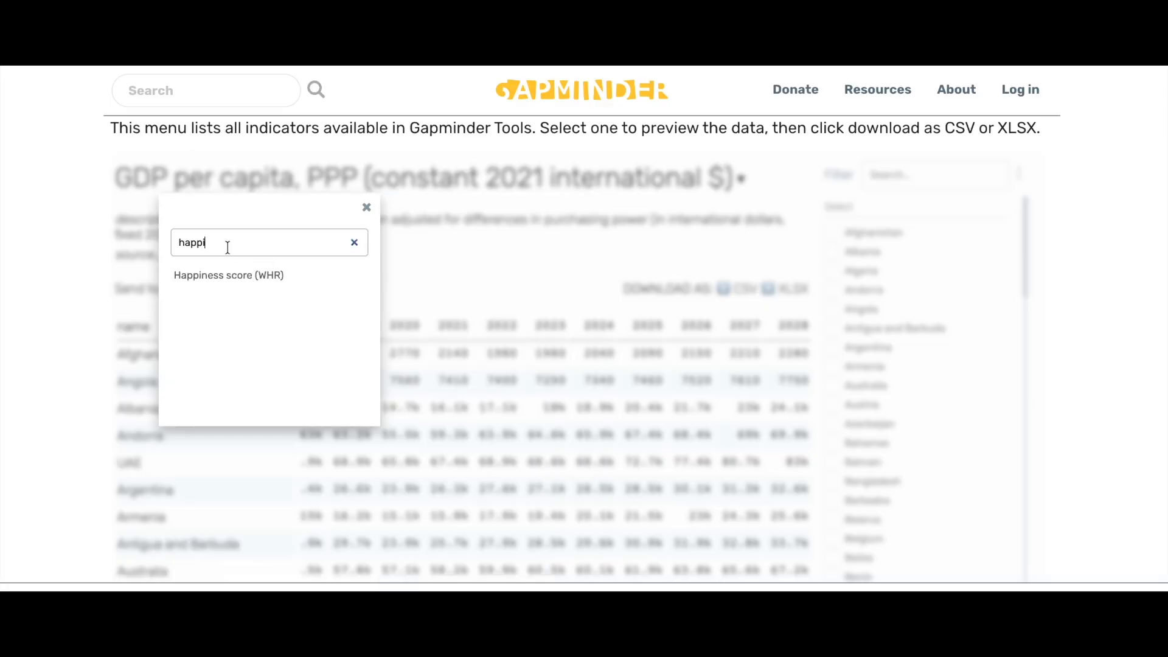
click(233, 283)
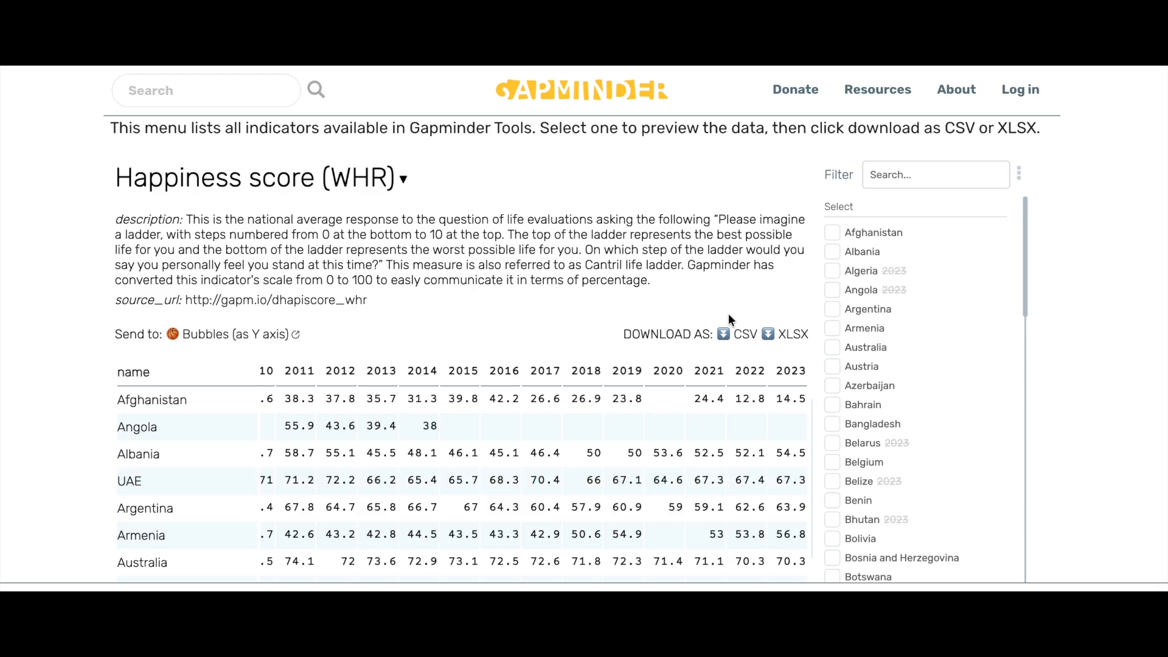
click(795, 339)
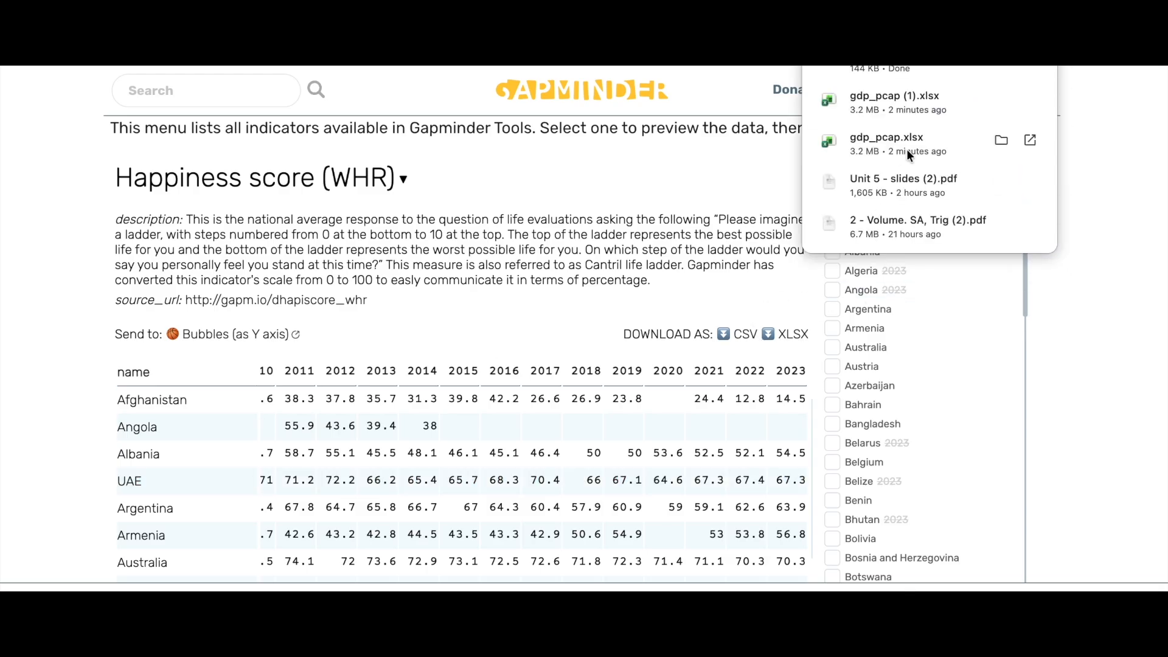
click(883, 70)
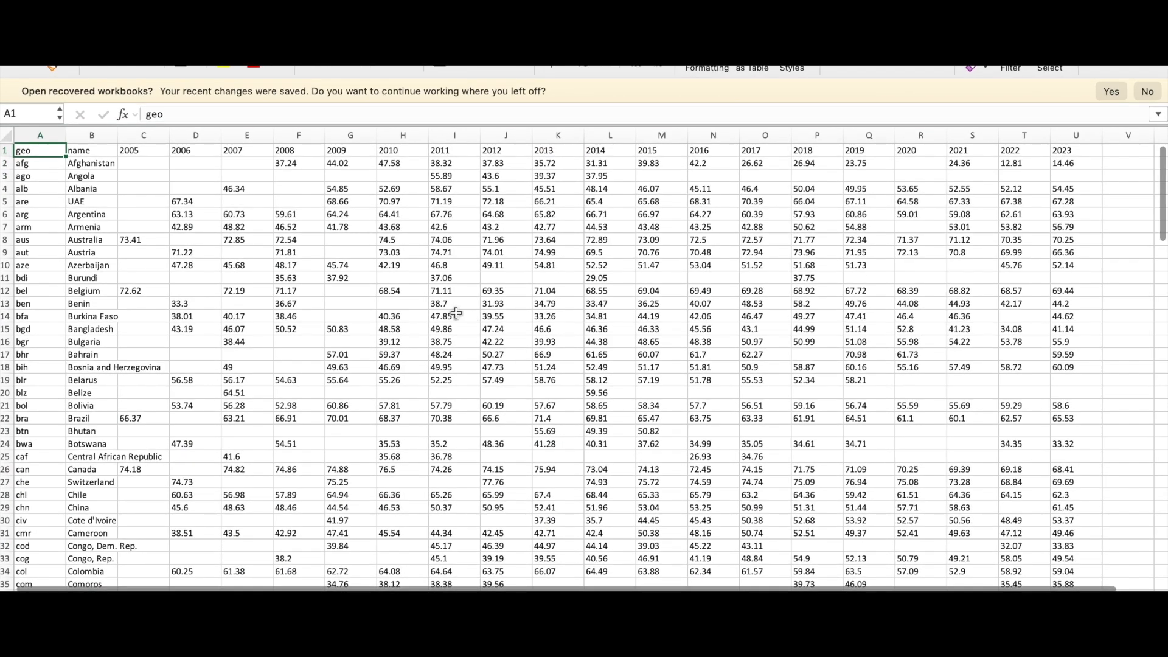
Copy the country name column from the happiness workbook into column D of the Google Sheet
click(89, 135)
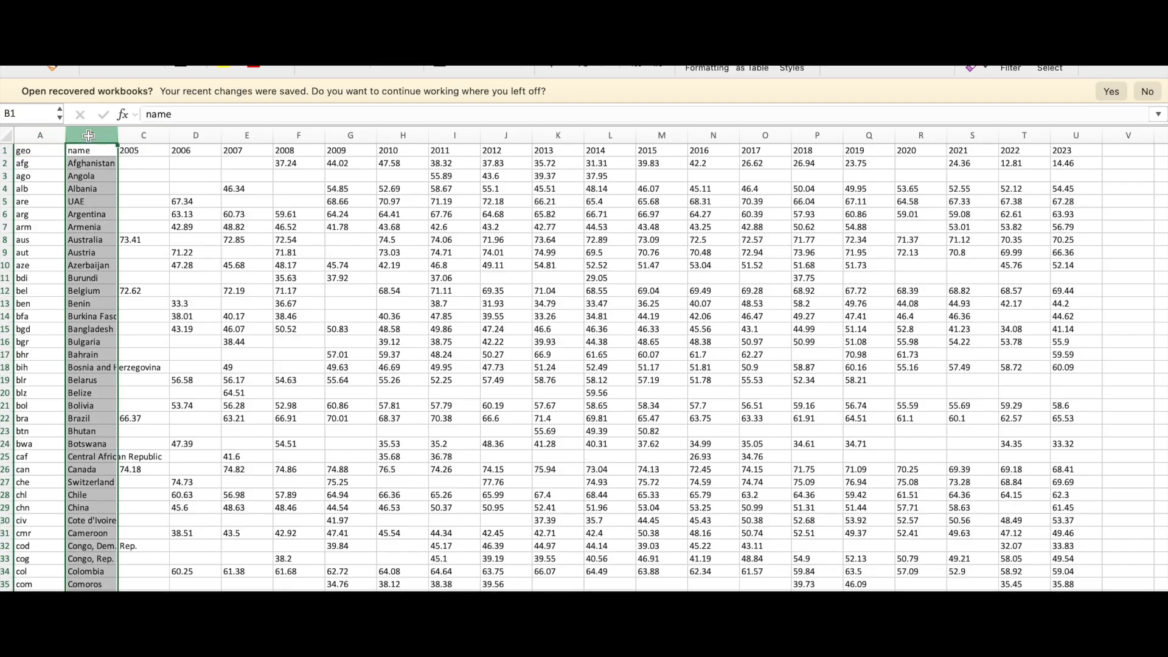
key(super+c)
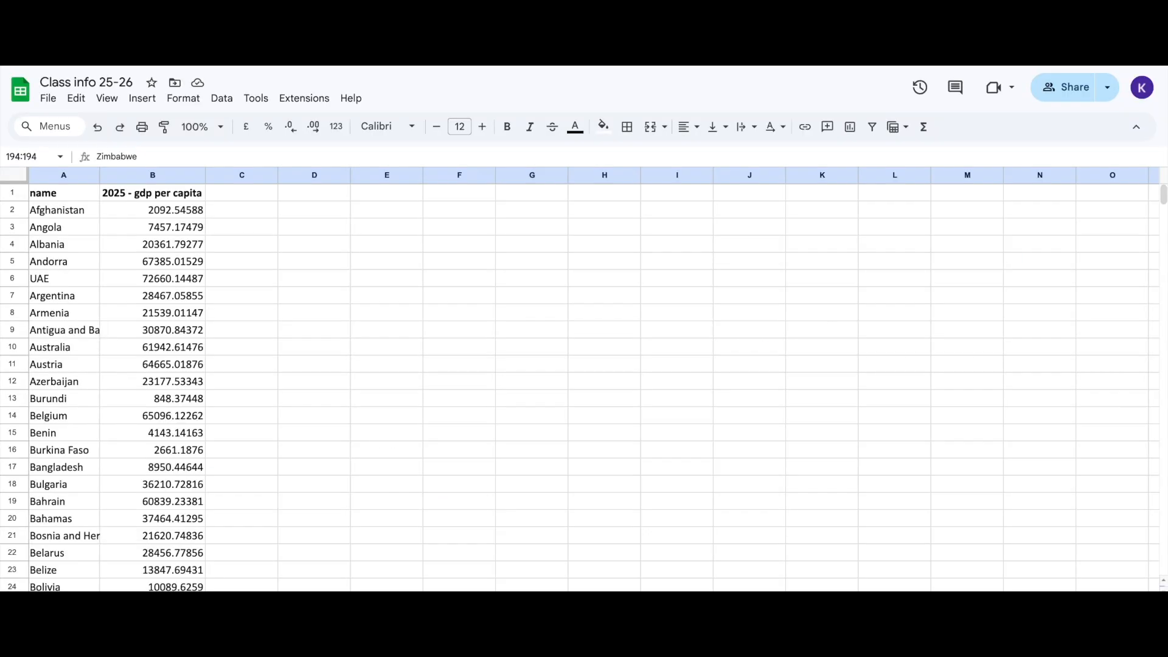
click(311, 178)
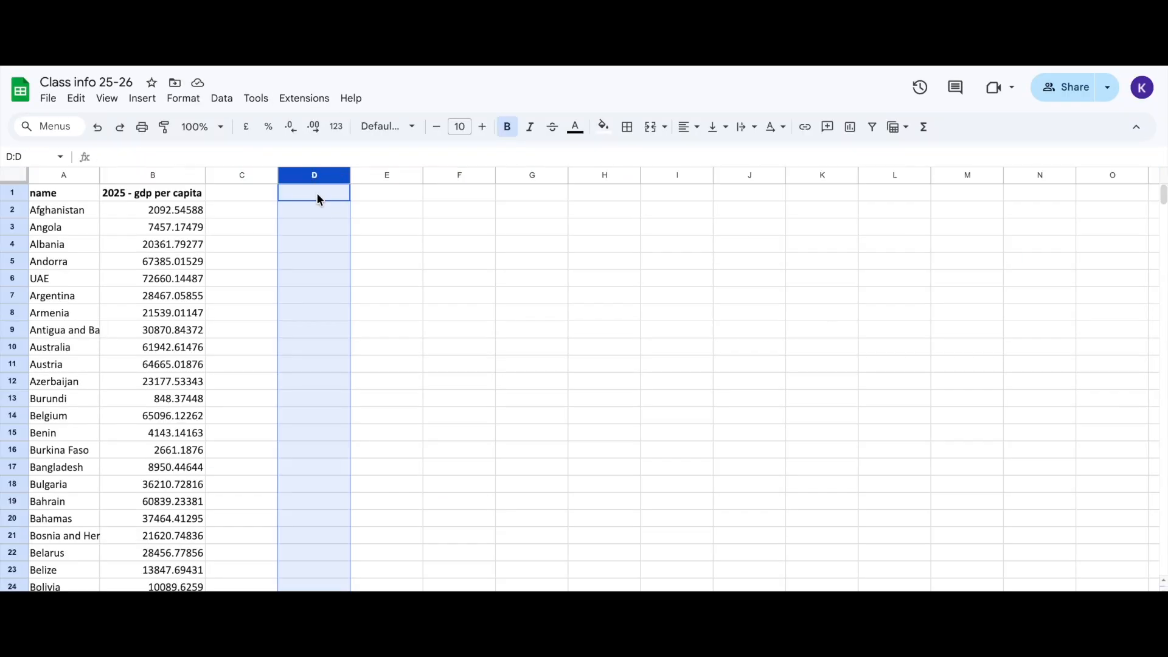
key(ctrl+v)
click(475, 296)
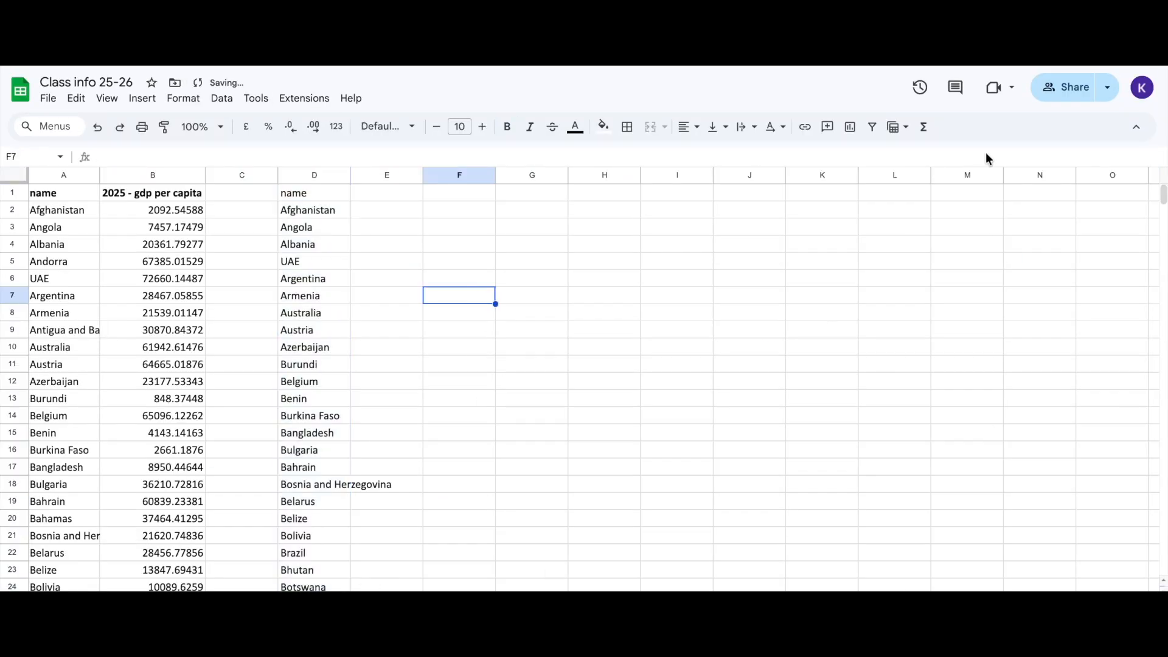
Copy the 2023 column from the happiness workbook into column E of the Google Sheet
key(super+Tab)
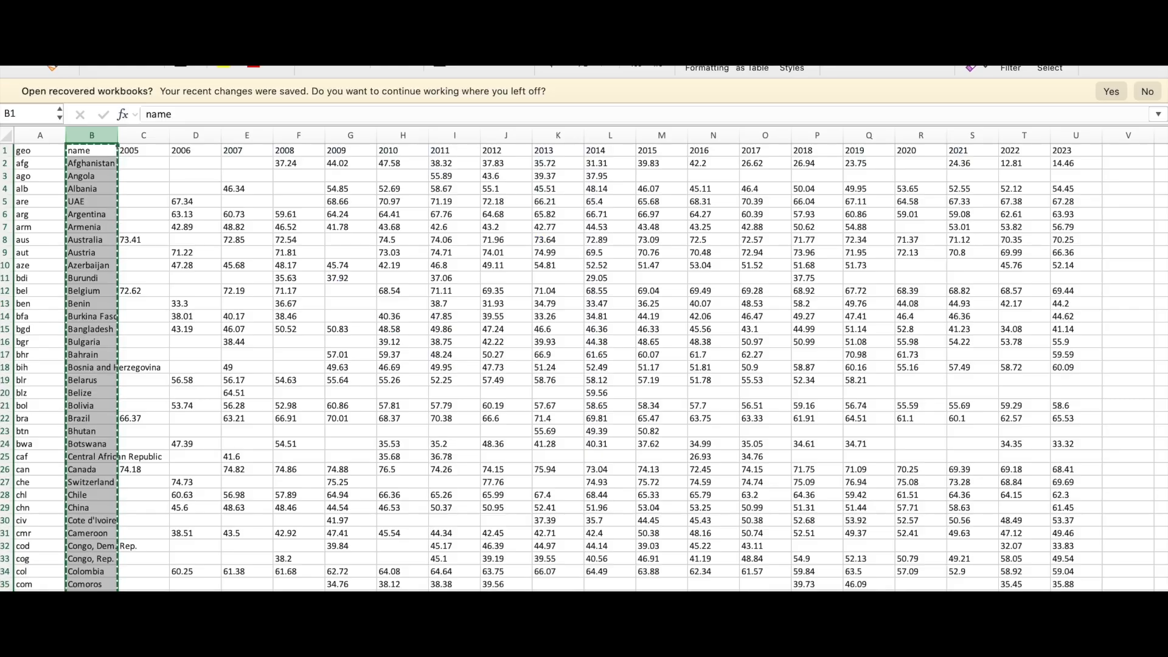
scroll(416, 183, right, 4)
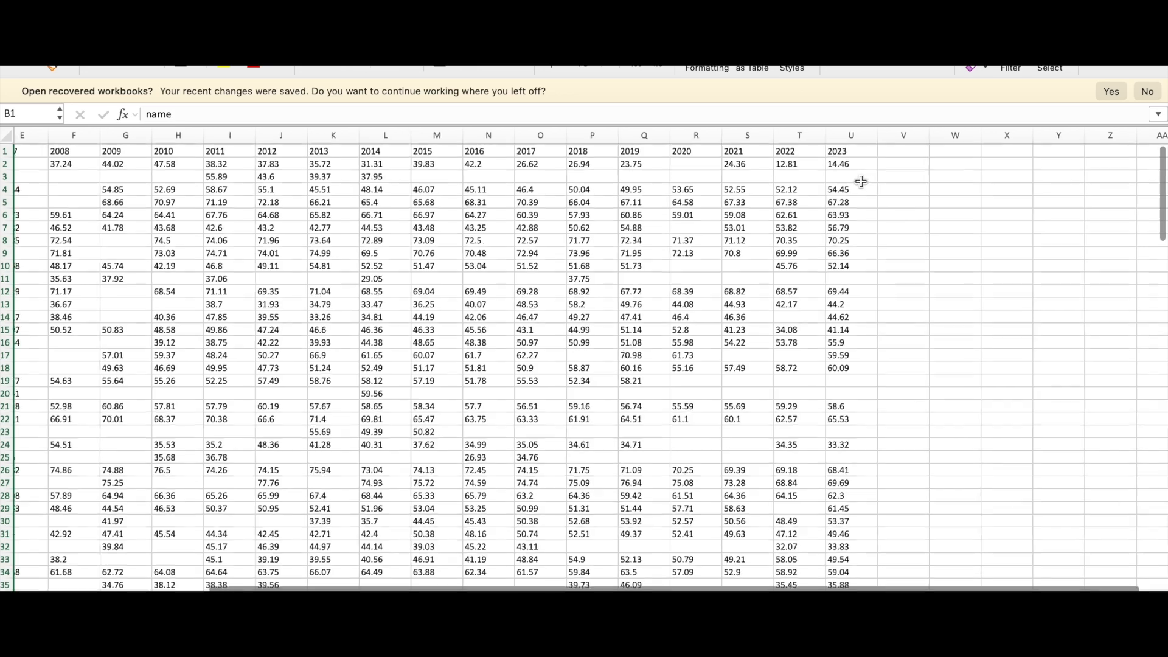
click(847, 135)
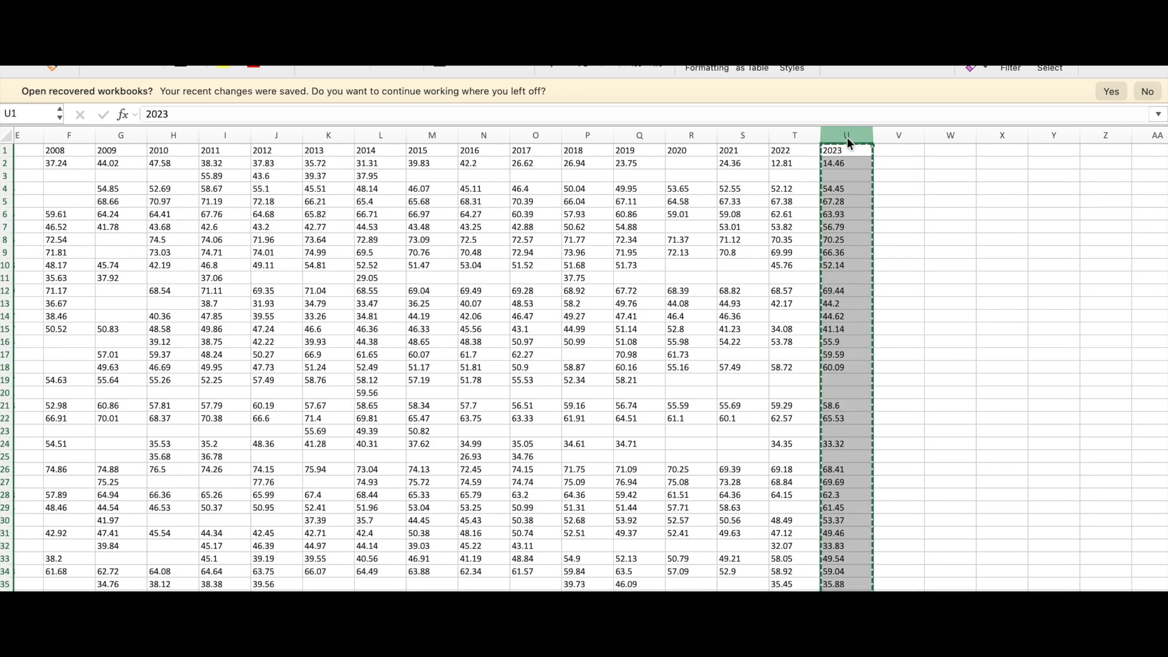
key(ctrl+c)
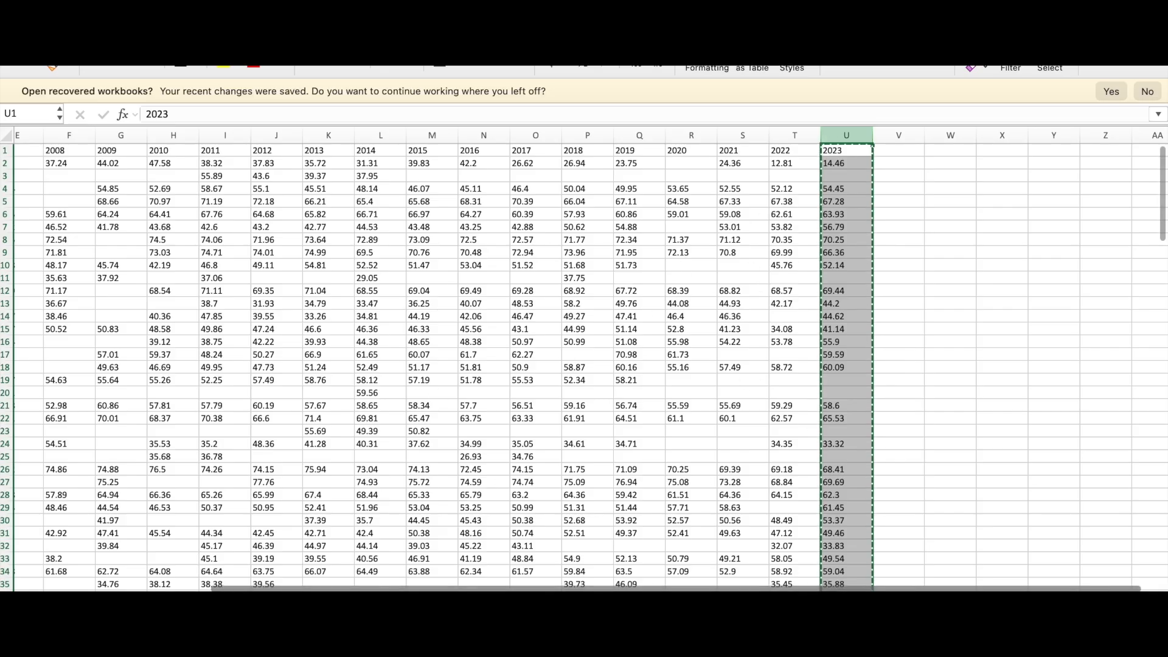
key(super+Tab)
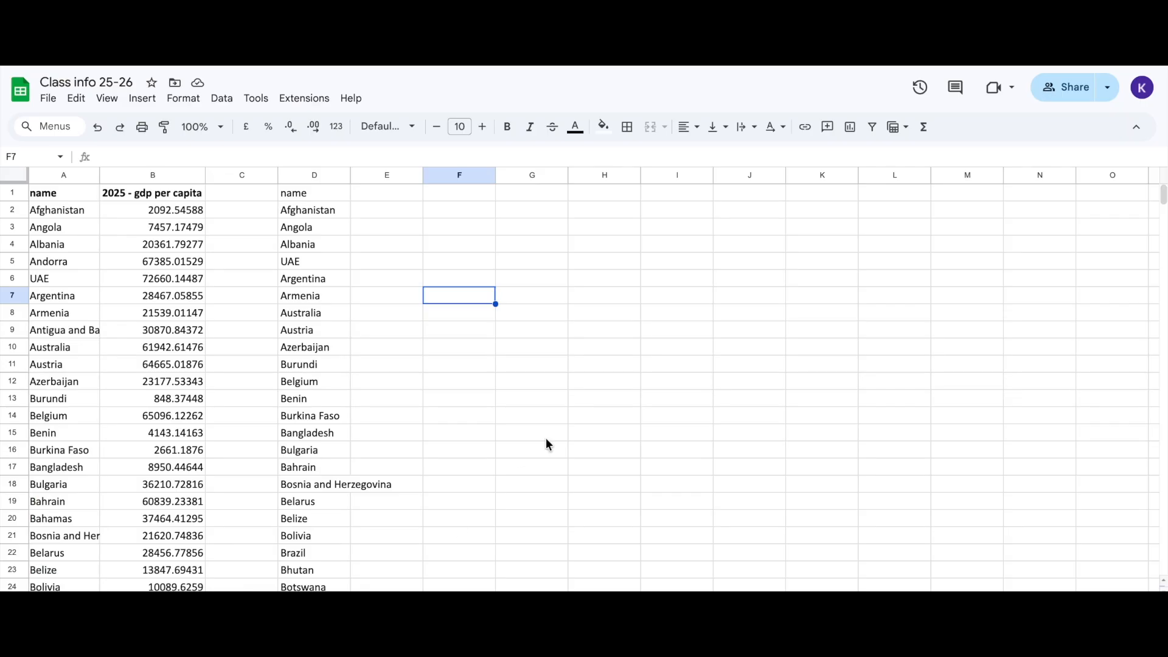
click(362, 175)
key(ctrl+v)
click(504, 260)
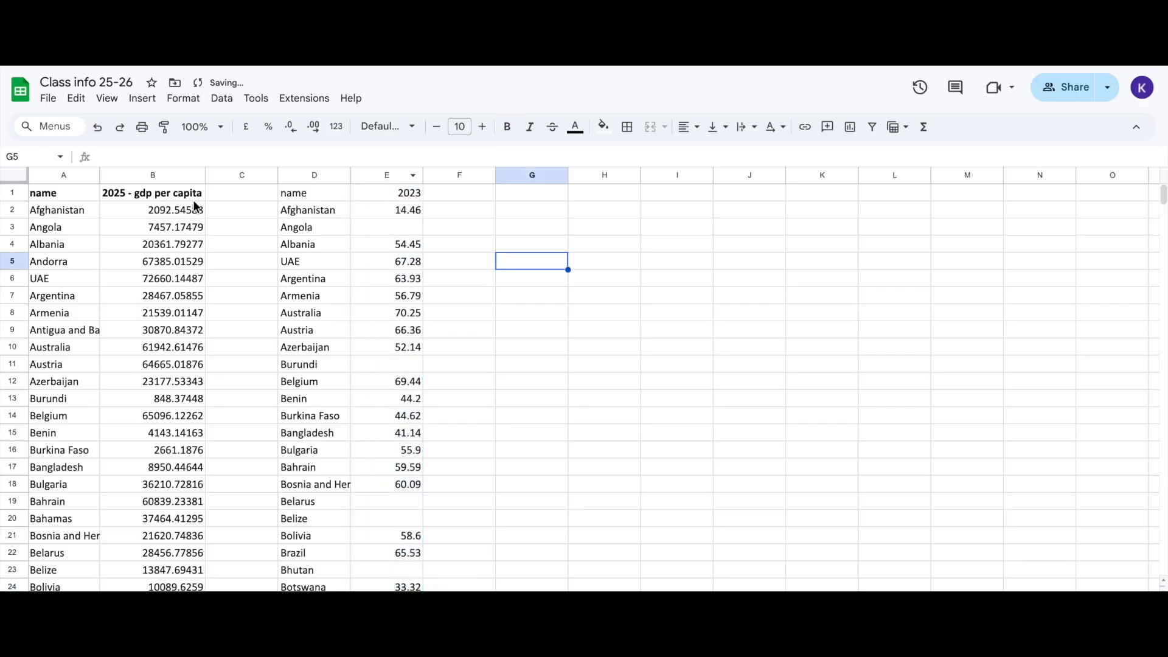
Make the happiness data's header cells D1:E1 bold
click(133, 192)
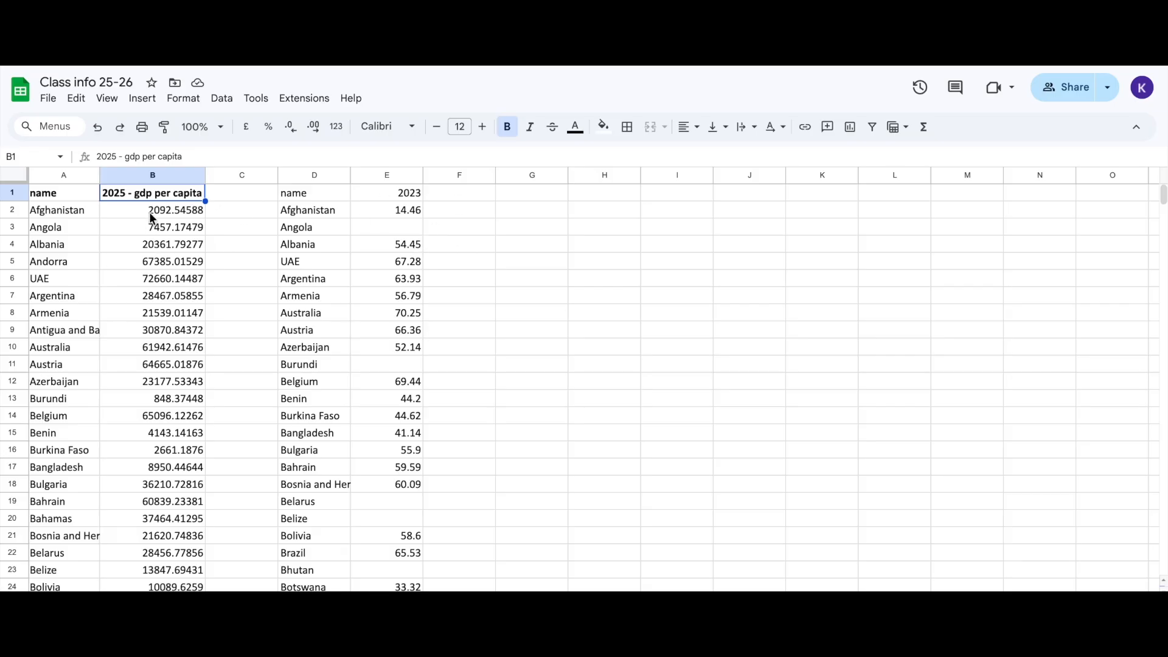
drag(310, 193, 377, 192)
key(ctrl+b)
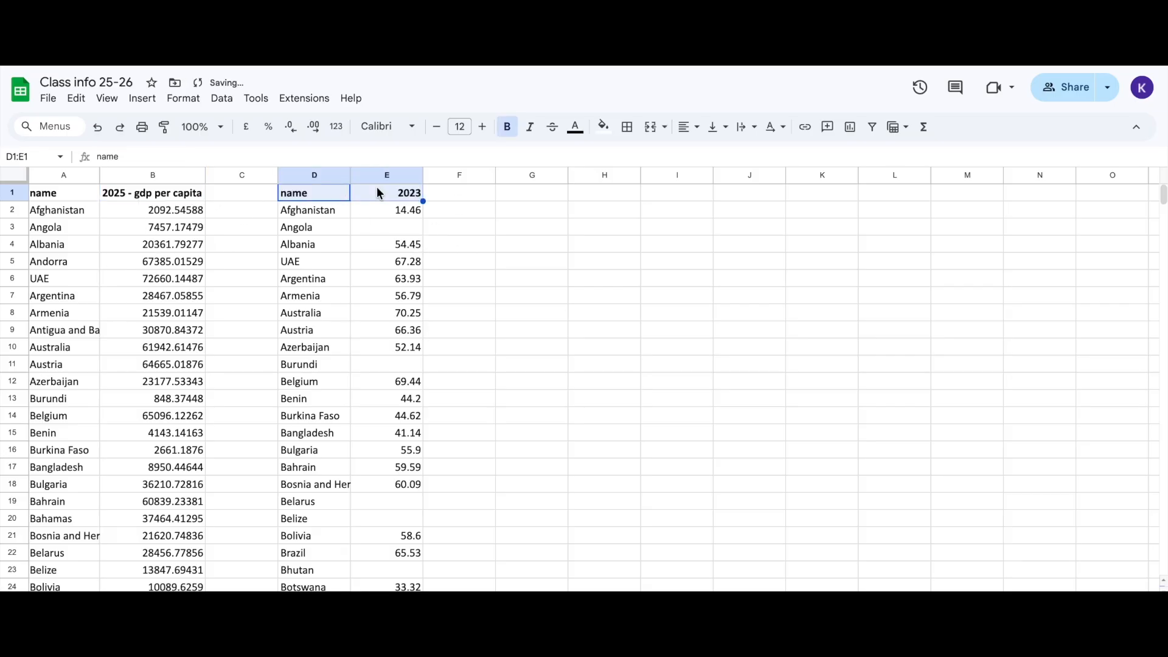
click(453, 284)
Change the header in cell E1 to "2023. - happiness"
double_click(399, 192)
text(. -)
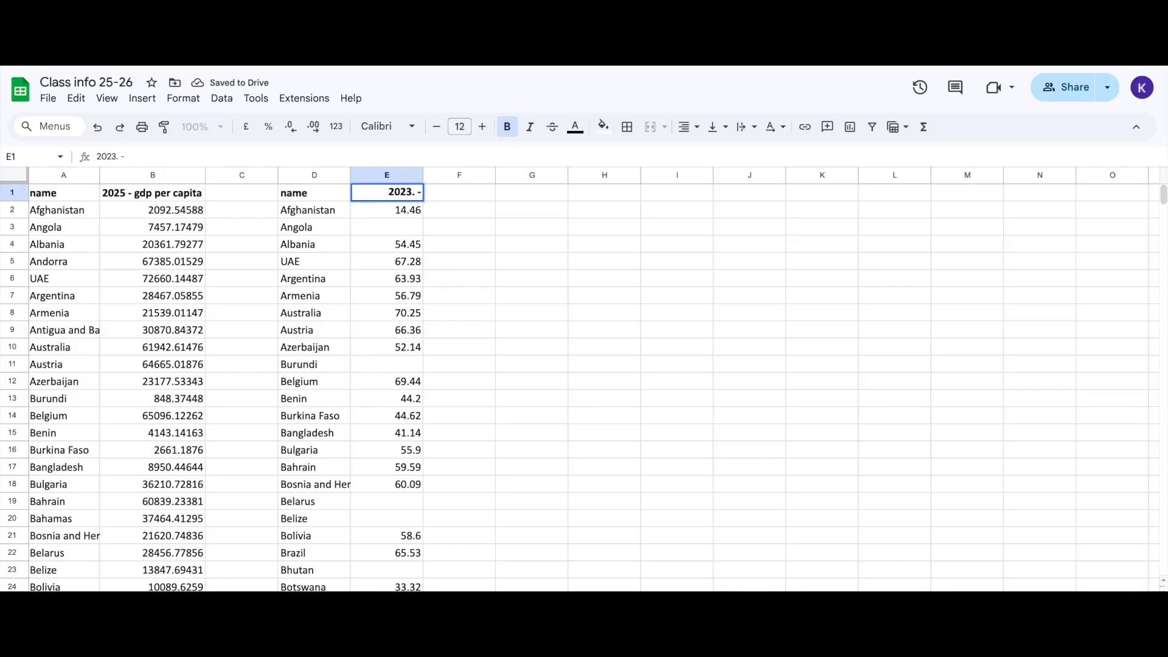
text( happiness)
key(Return)
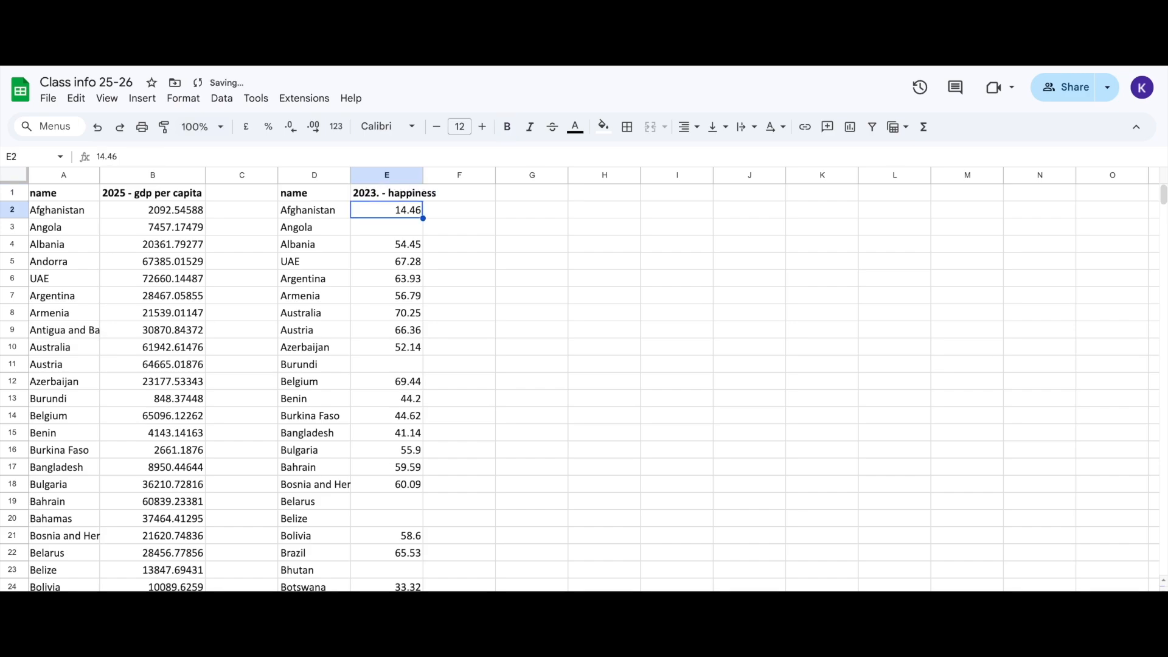
Examine the happiness column for countries that have no 2023 value
click(481, 278)
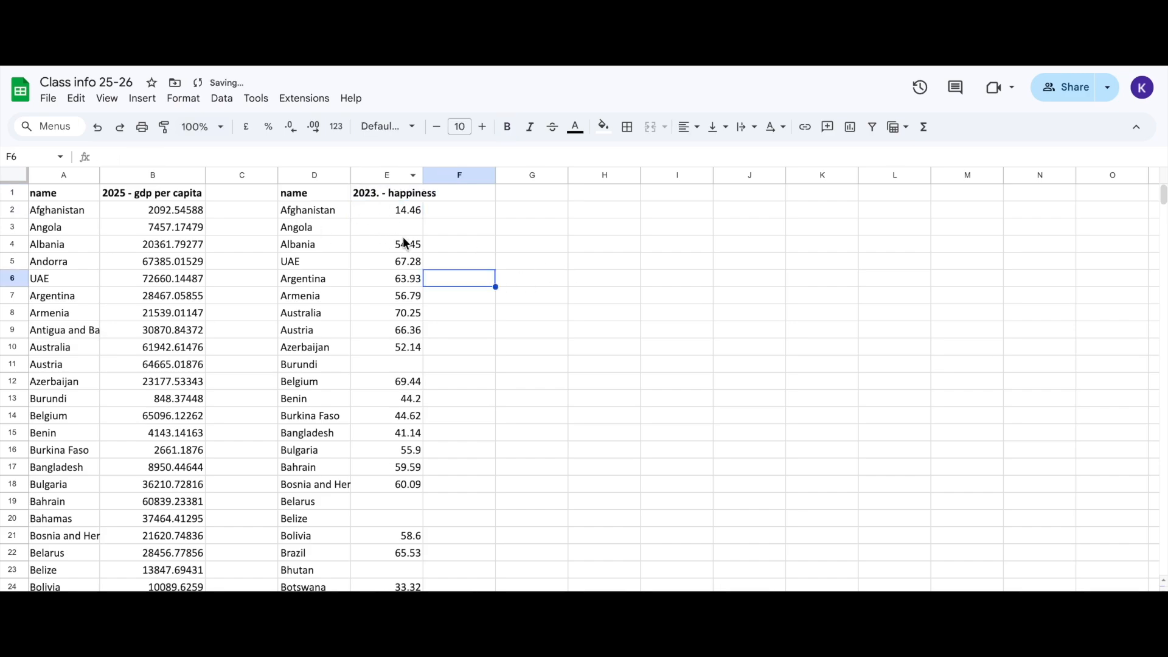
click(382, 231)
scroll(382, 234, down, 3)
click(395, 331)
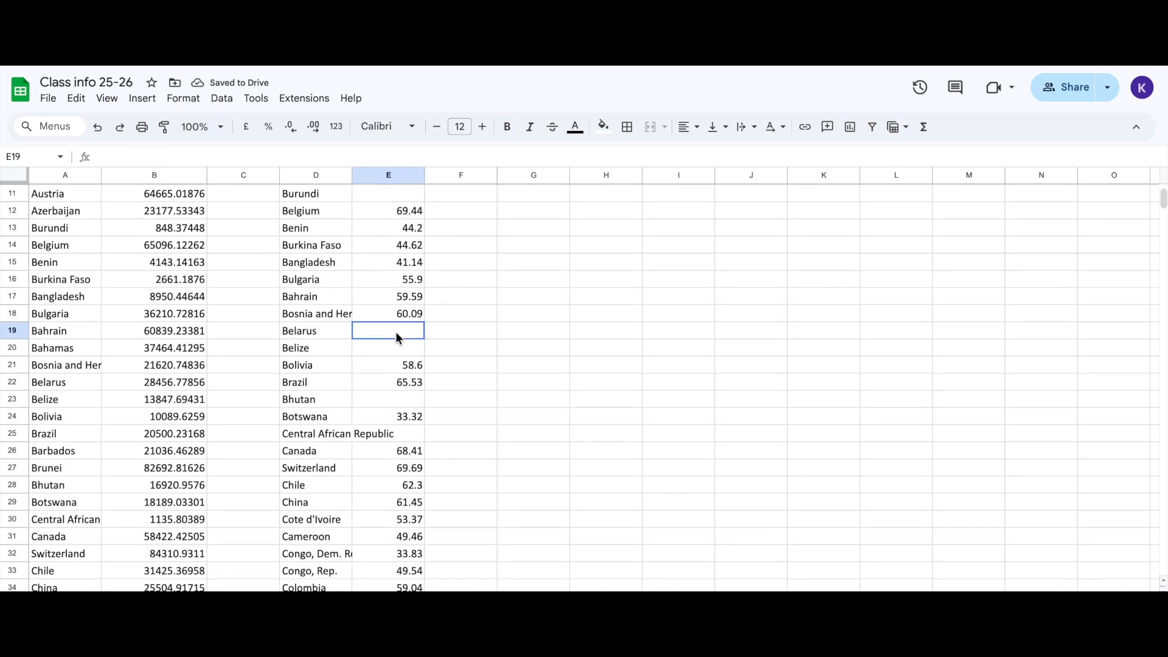
click(410, 353)
scroll(410, 355, up, 3)
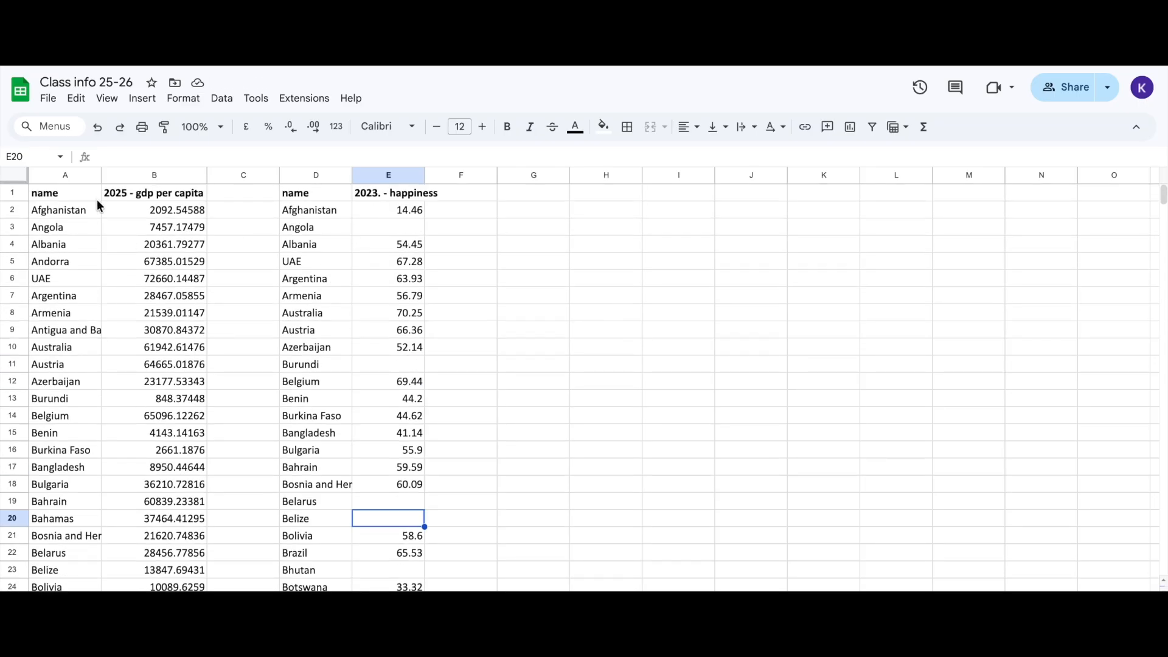
Move Afghanistan's happiness value to C2 and the "2023. - happiness" header to C1, beside the GDP data
click(389, 210)
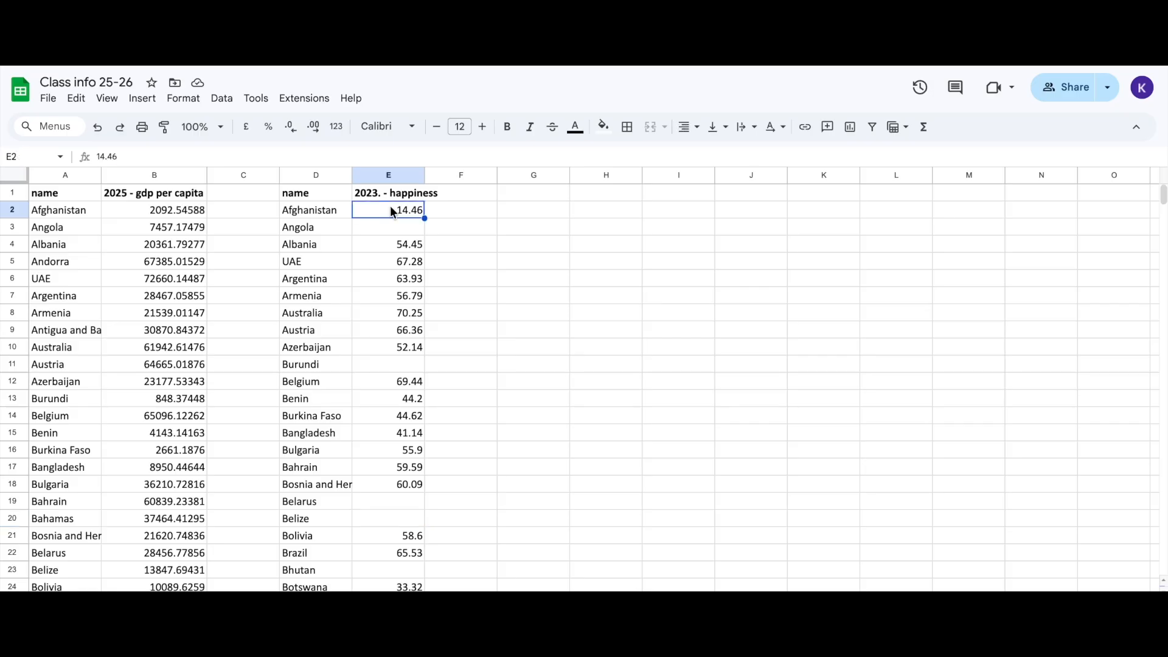
key(ctrl+c)
click(255, 209)
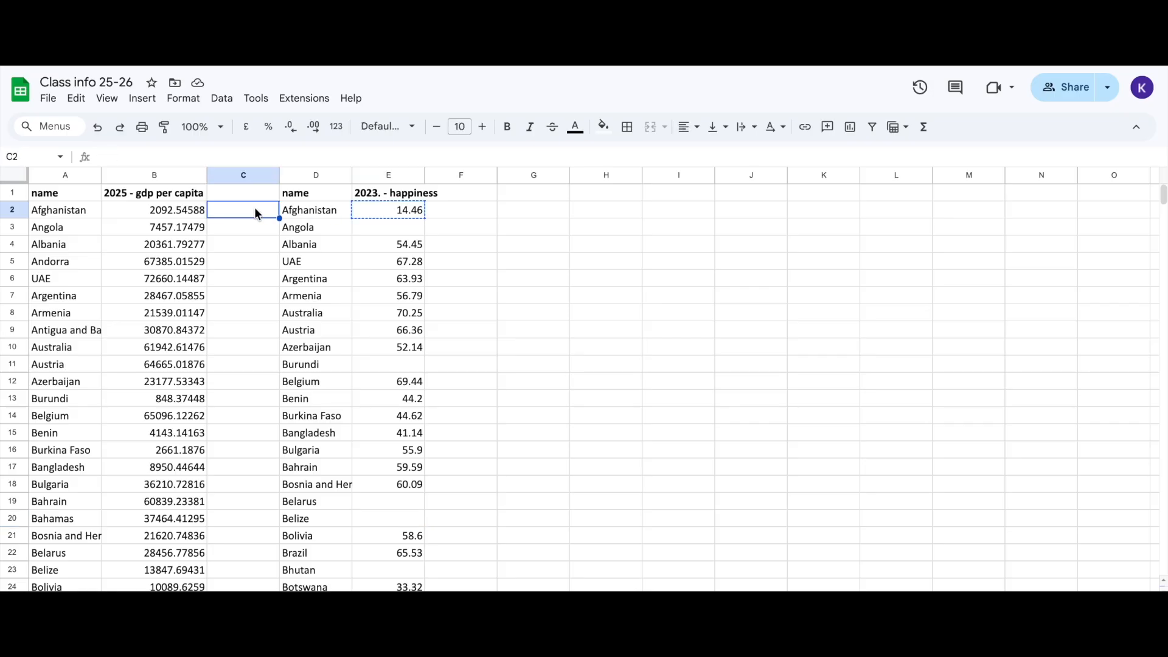
key(ctrl+v)
click(388, 193)
key(ctrl+x)
click(243, 192)
key(ctrl+v)
Move Albania's happiness value from E4 to C4, in line with Albania's GDP row
click(389, 244)
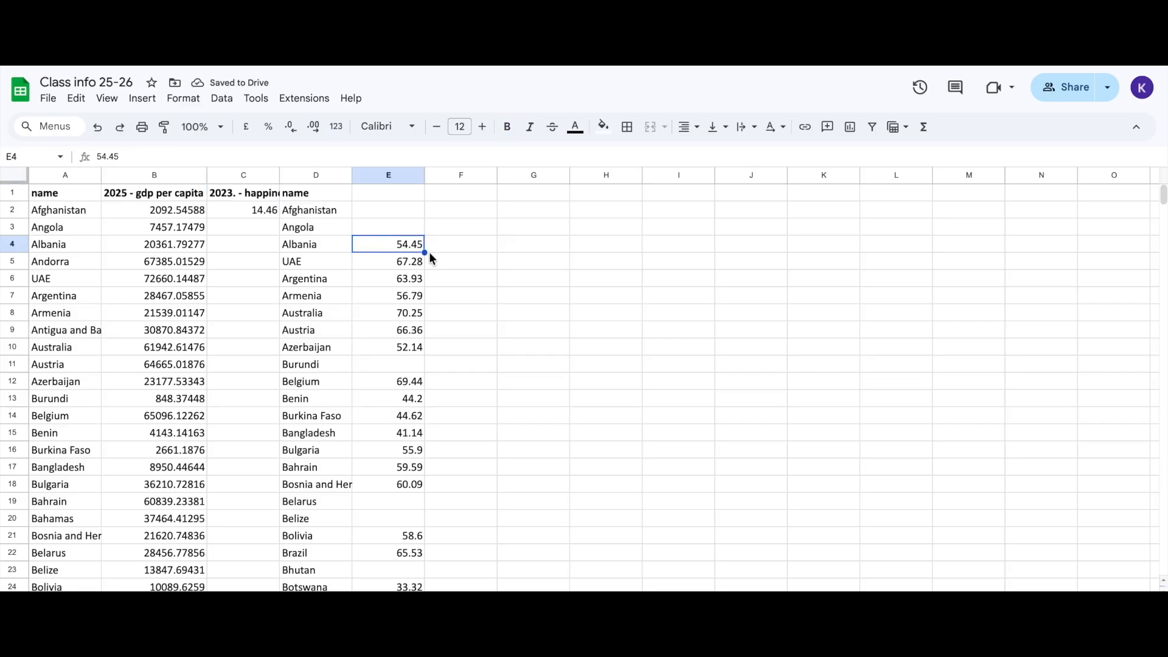
key(shift+Down)
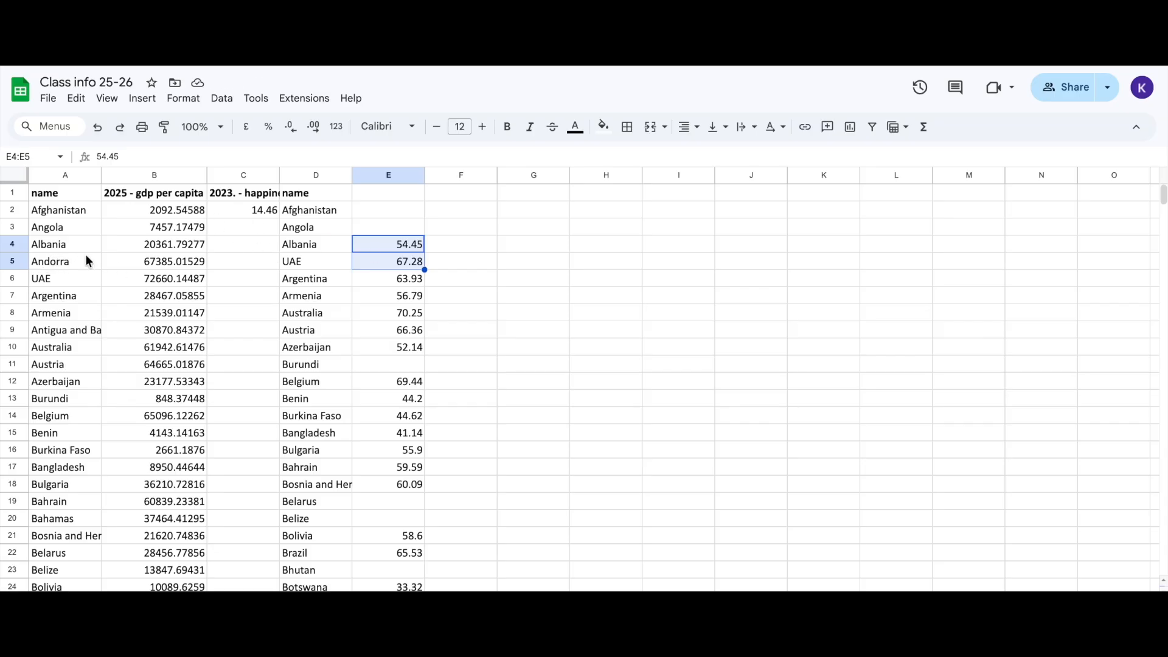
click(407, 240)
key(ctrl+c)
key(Left)
key(Left)
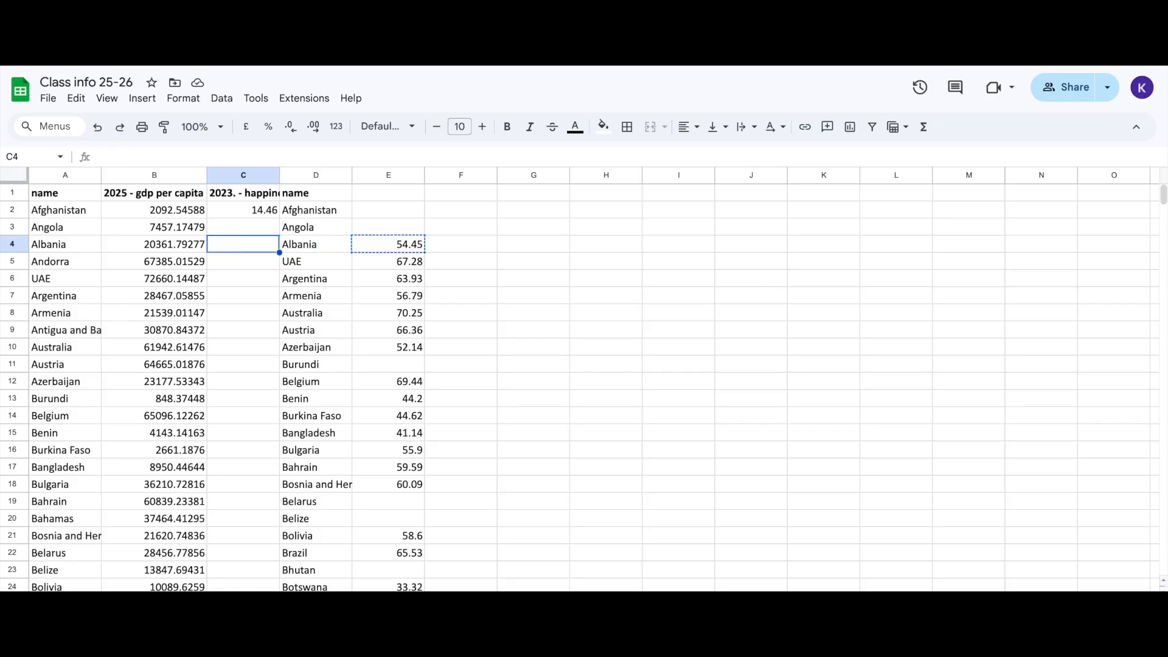
key(ctrl+v)
Move the UAE's happiness value from E5 to C6, in line with the UAE's GDP row
click(300, 263)
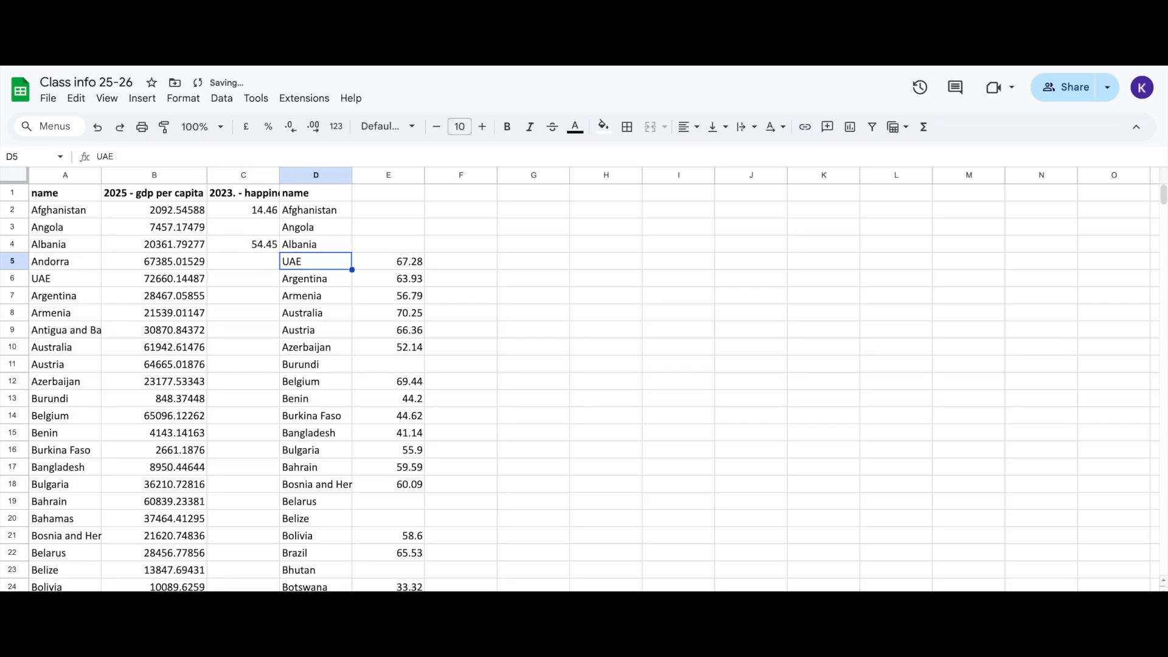
key(Right)
key(ctrl+x)
key(Left)
key(Left)
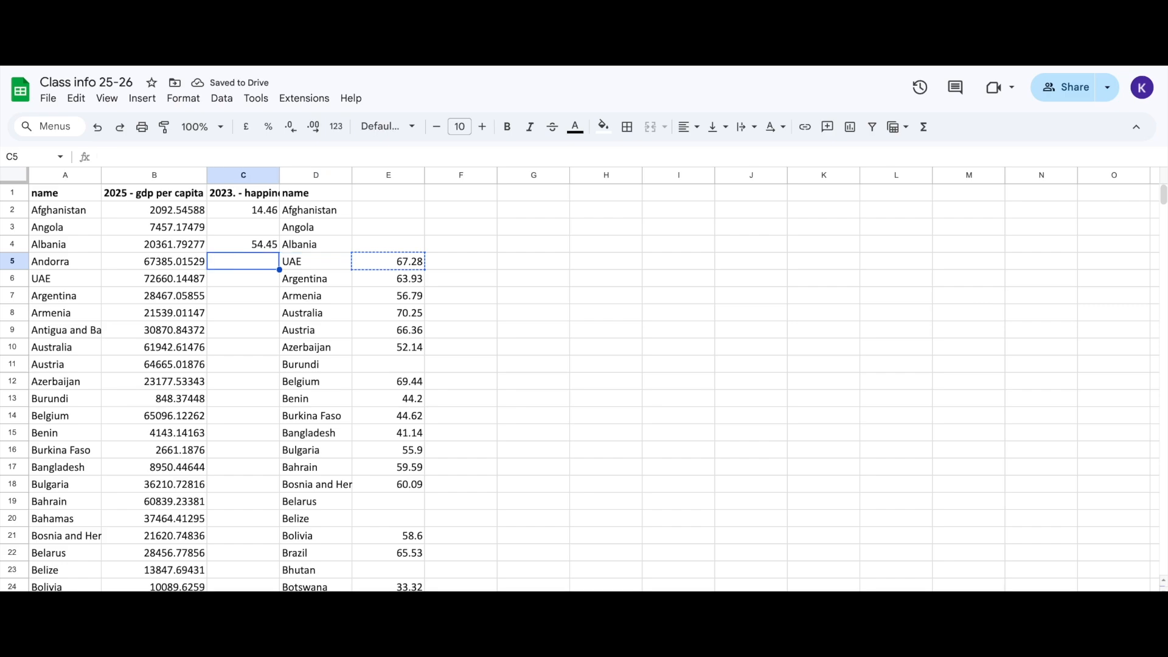
key(Down)
key(ctrl+v)
Move the happiness values of Argentina and Armenia from E6:E7 to their GDP rows in C7:C8
click(408, 278)
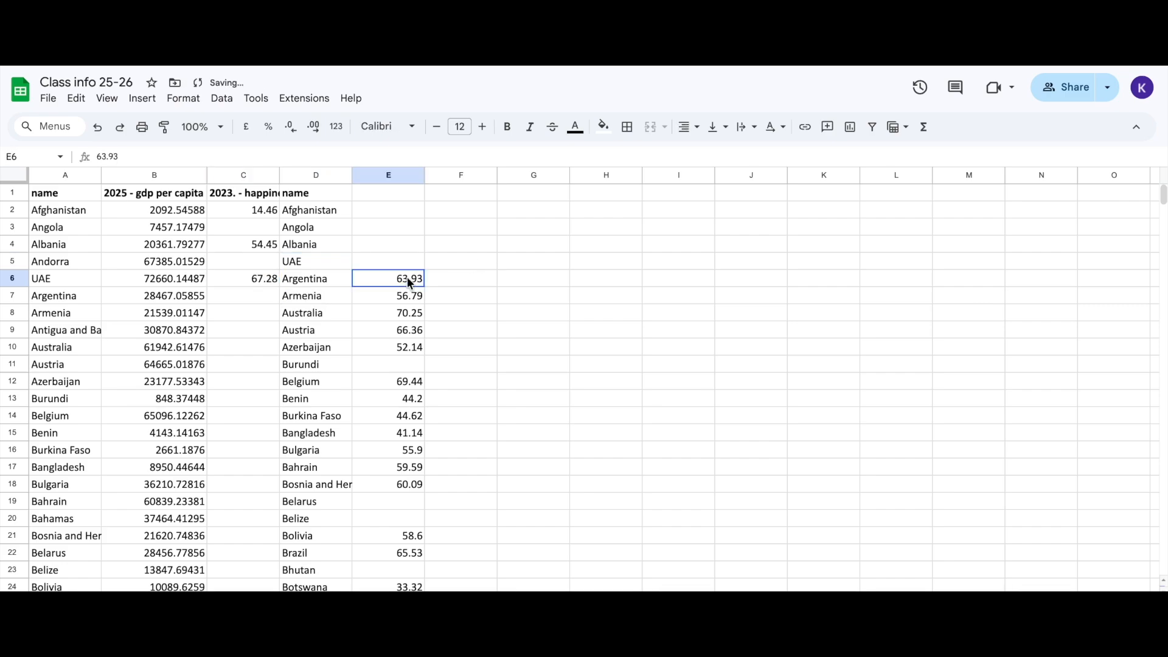
mouse_move(408, 281)
mouse_down()
mouse_move(409, 313)
mouse_move(406, 297)
mouse_up()
key(ctrl+c)
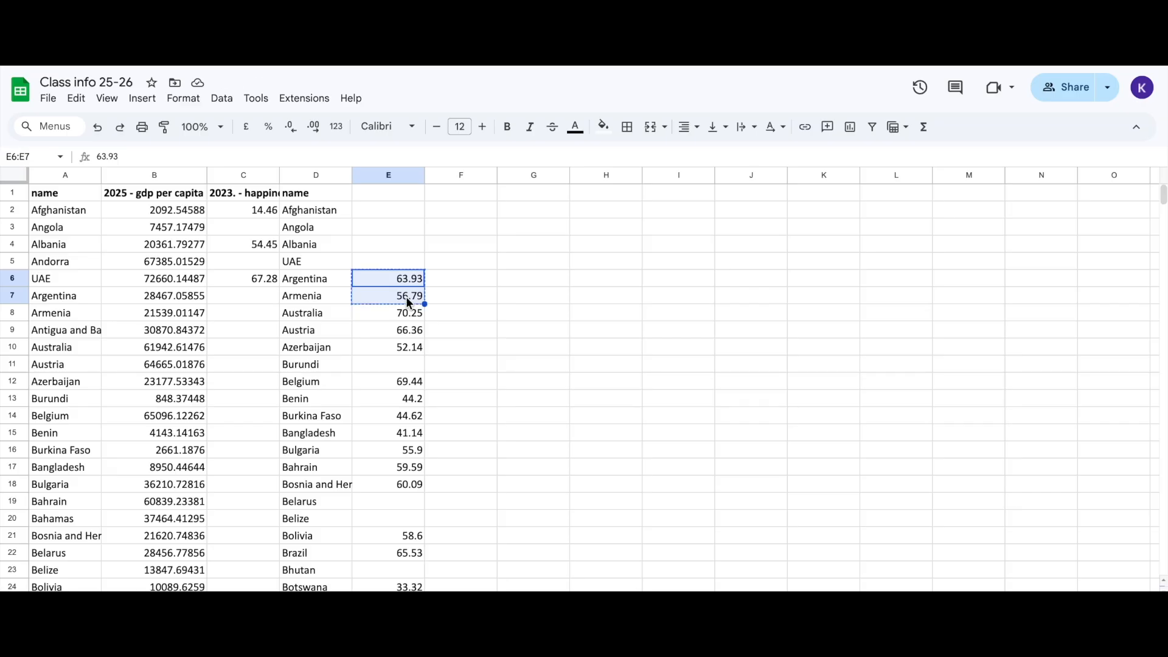
click(261, 295)
key(ctrl+v)
drag(374, 276, 374, 289)
key(Delete)
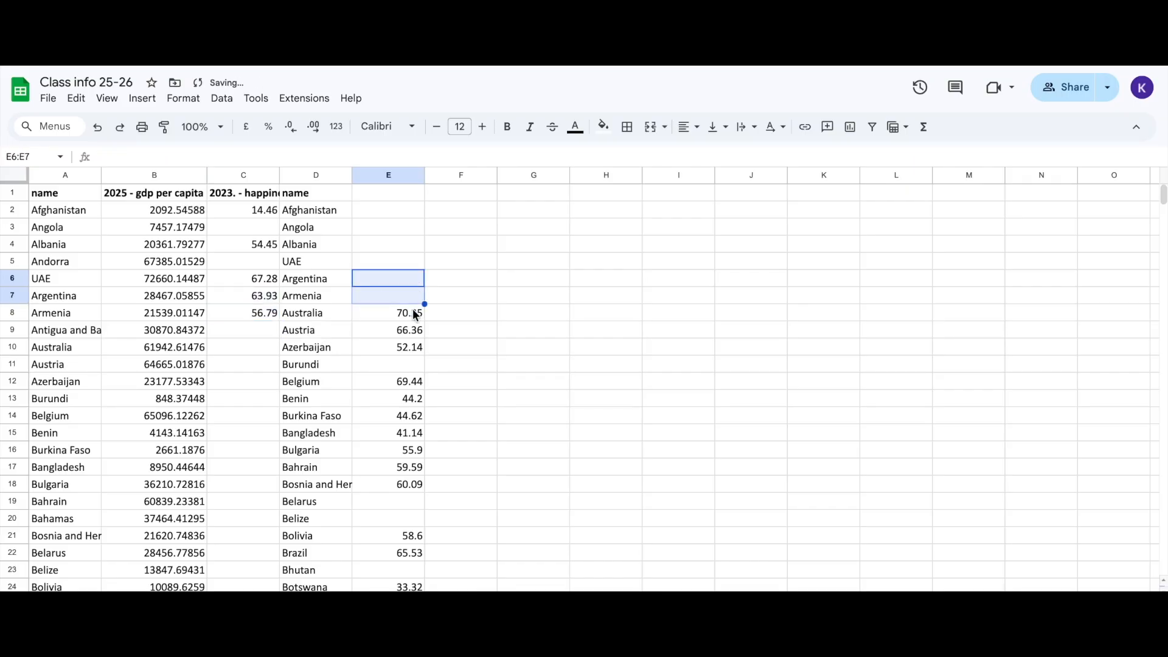
Move the happiness values of Australia, Austria and Azerbaijan from E8:E10 to their GDP rows in C10:C12
click(393, 312)
drag(391, 312, 392, 354)
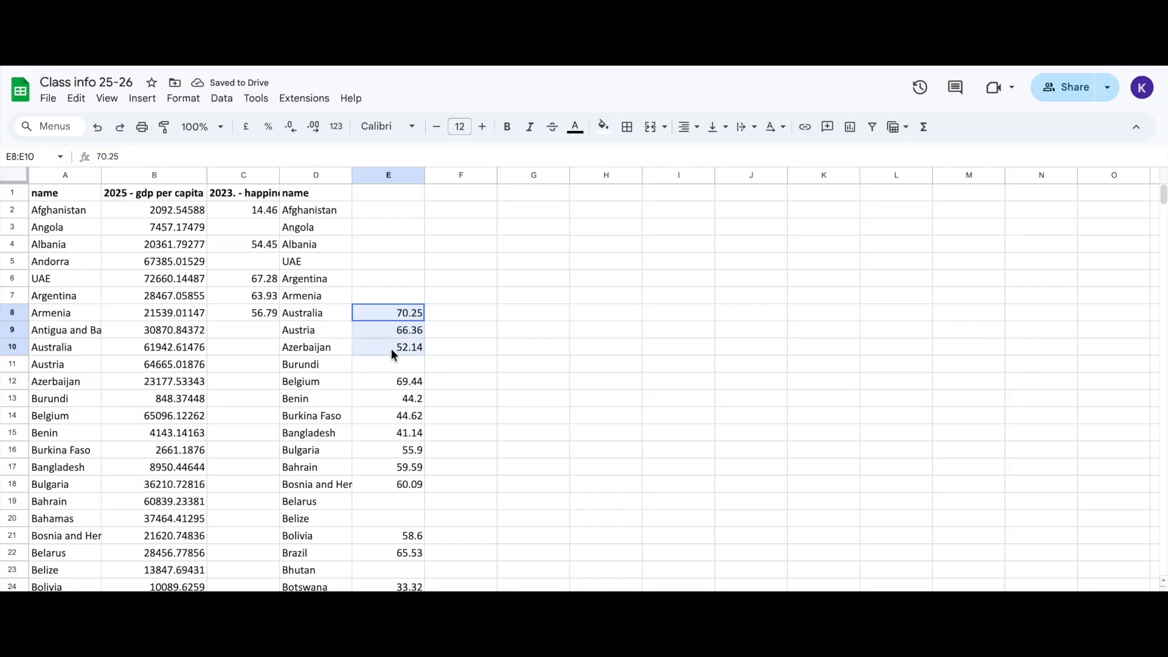
key(ctrl+c)
click(243, 349)
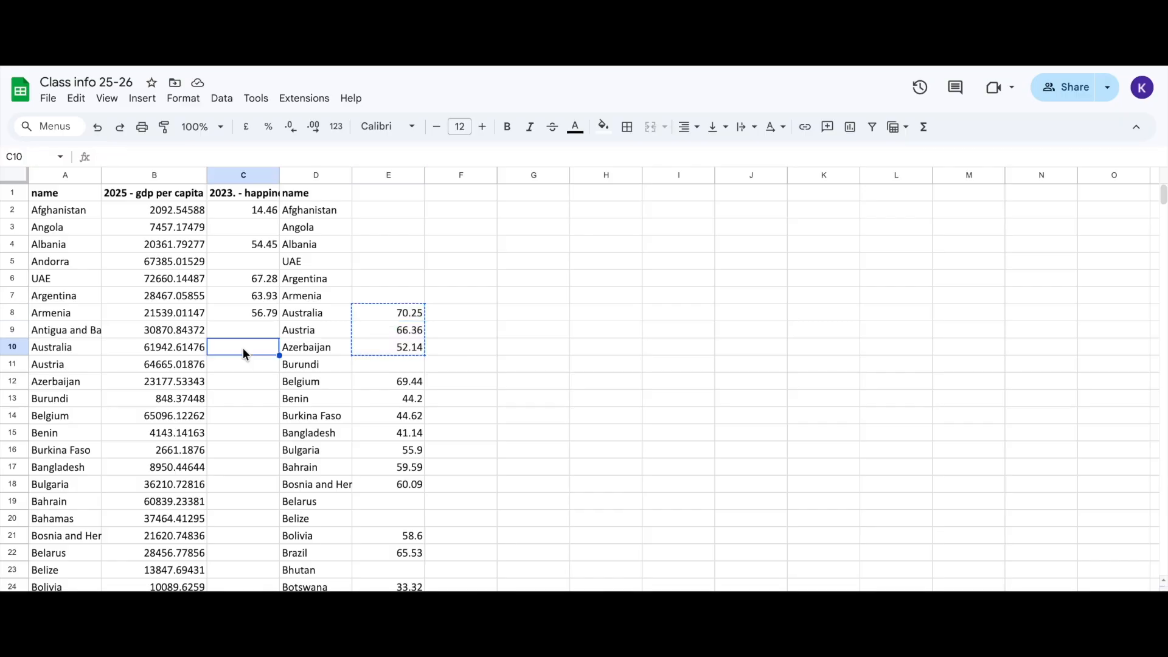
key(ctrl+v)
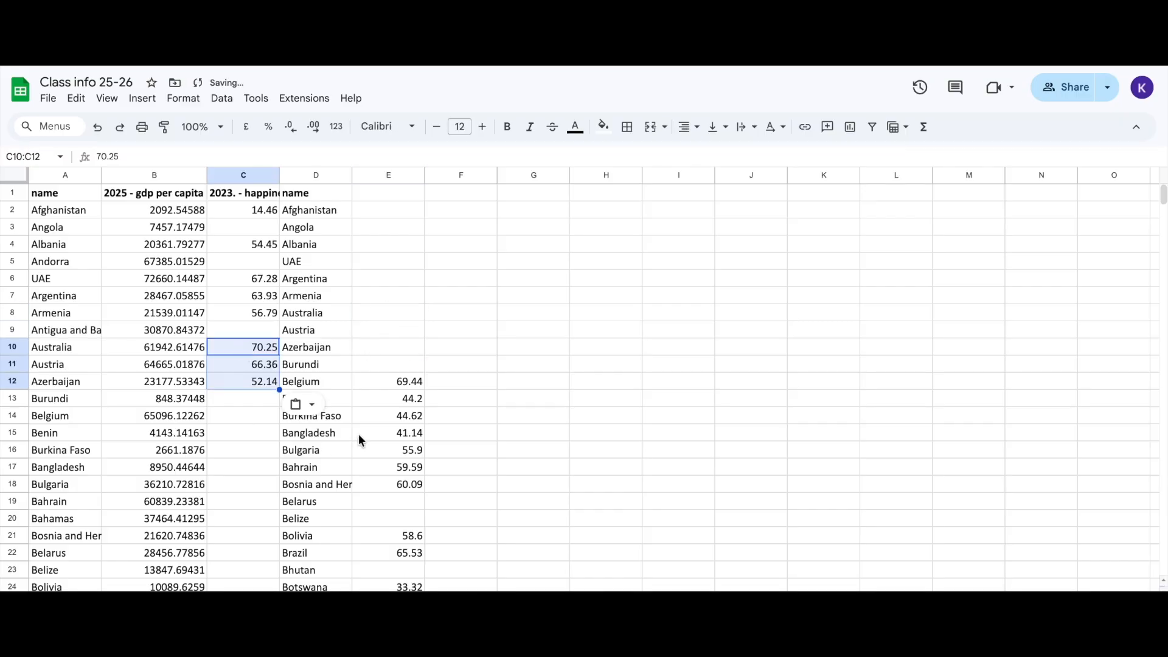
drag(396, 334, 396, 351)
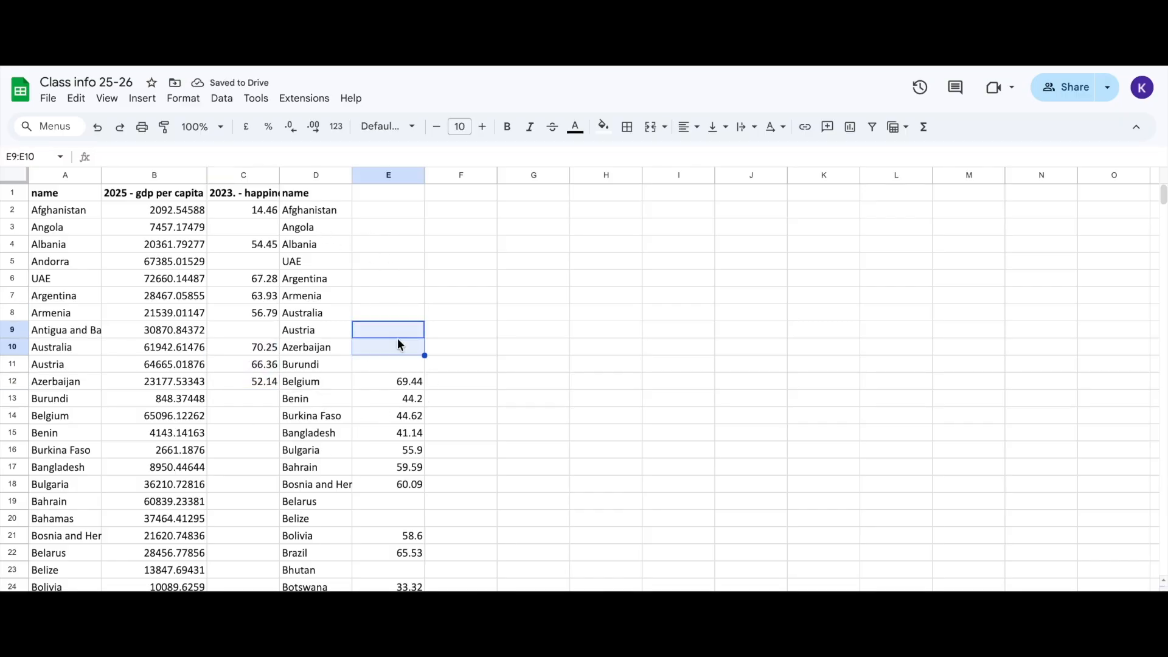
Delete the duplicate country name column D and the column of remaining happiness values beside it
scroll(362, 269, down, 10)
scroll(361, 275, down, 5)
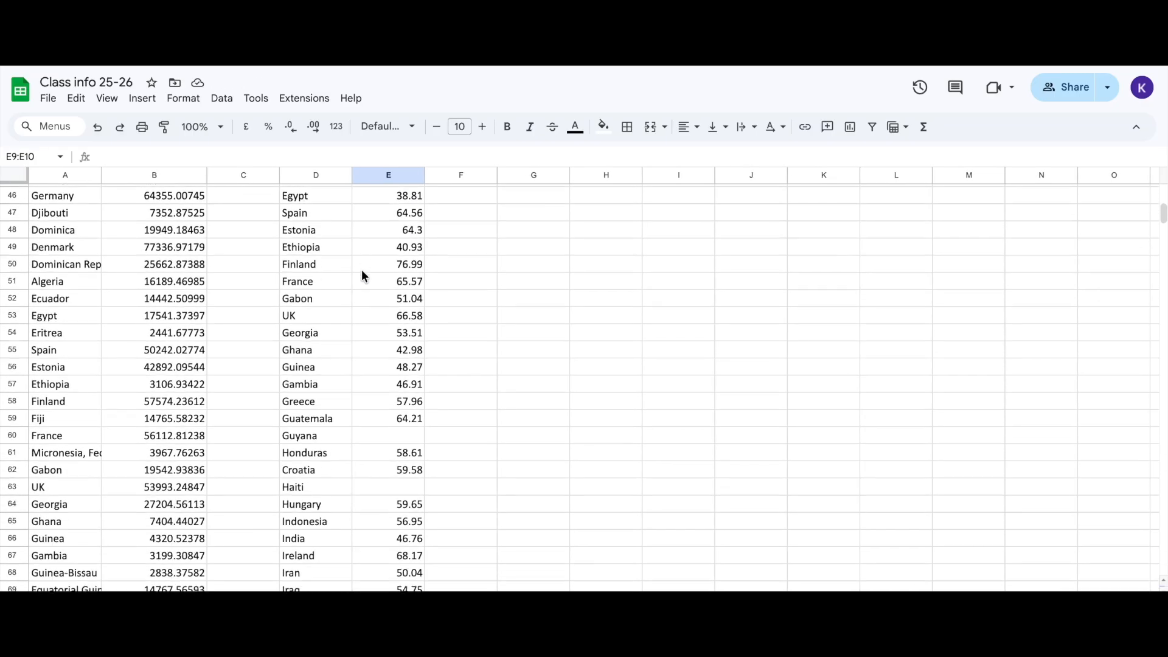
scroll(362, 275, up, 15)
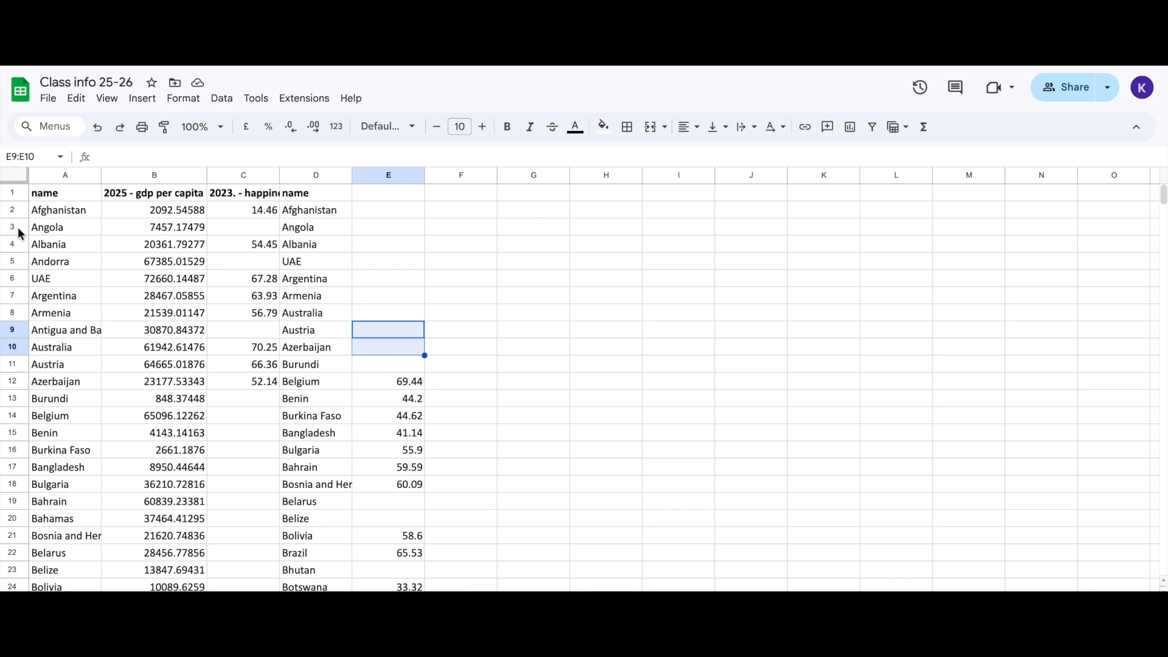
click(310, 177)
right_click(310, 176)
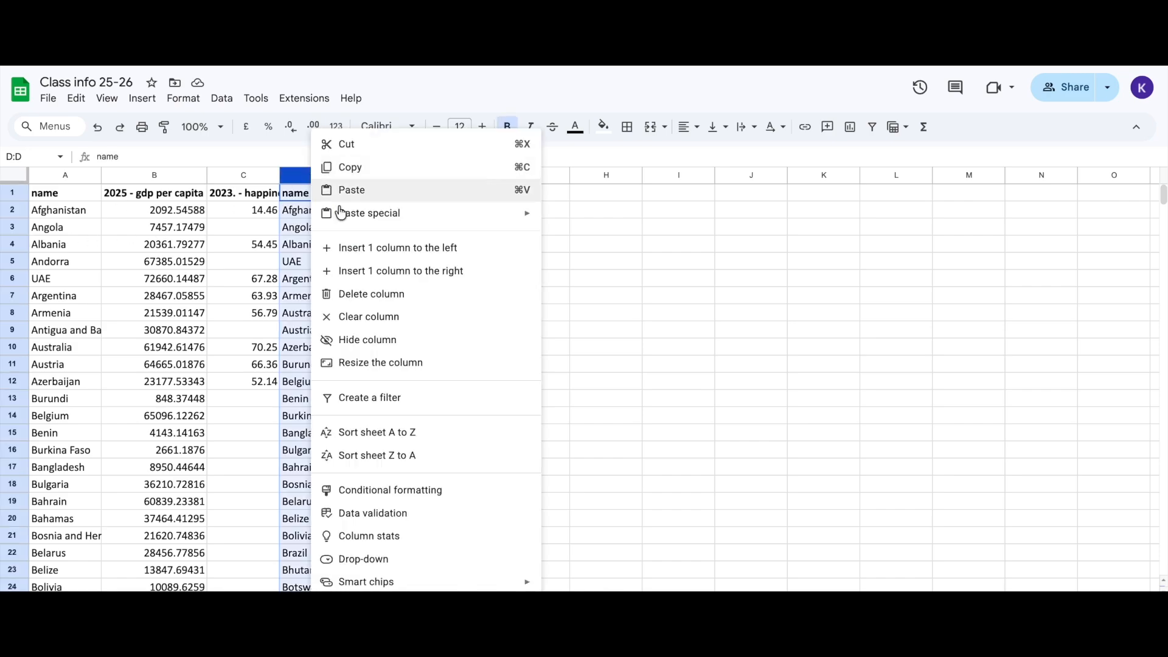
click(367, 294)
right_click(359, 177)
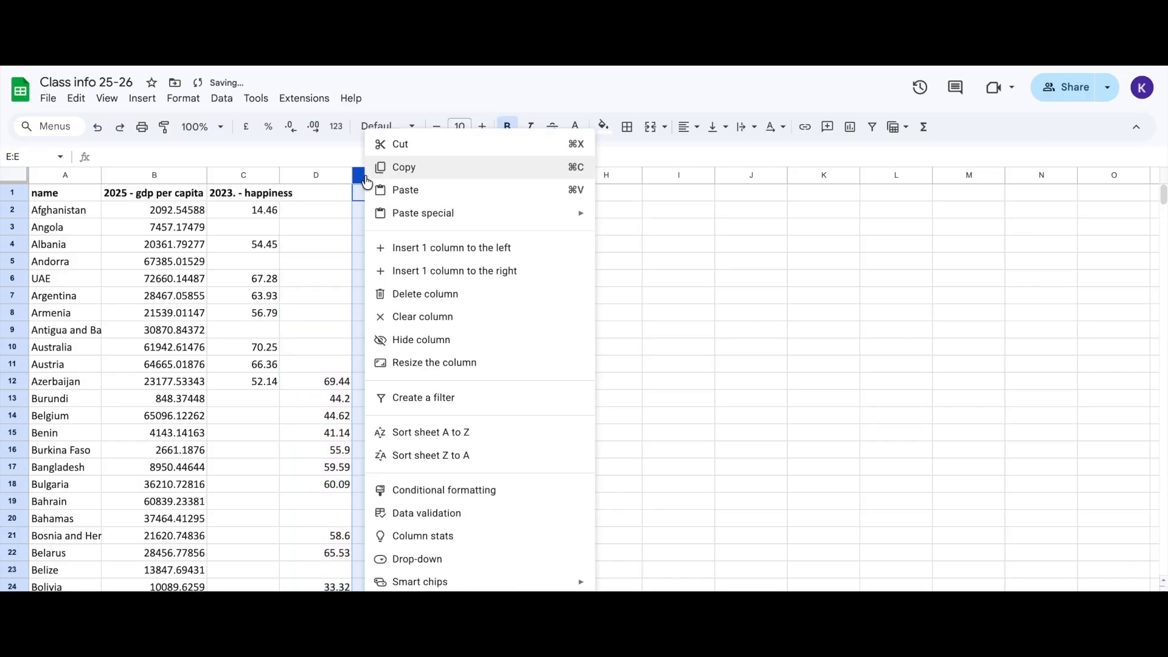
right_click(332, 178)
click(442, 296)
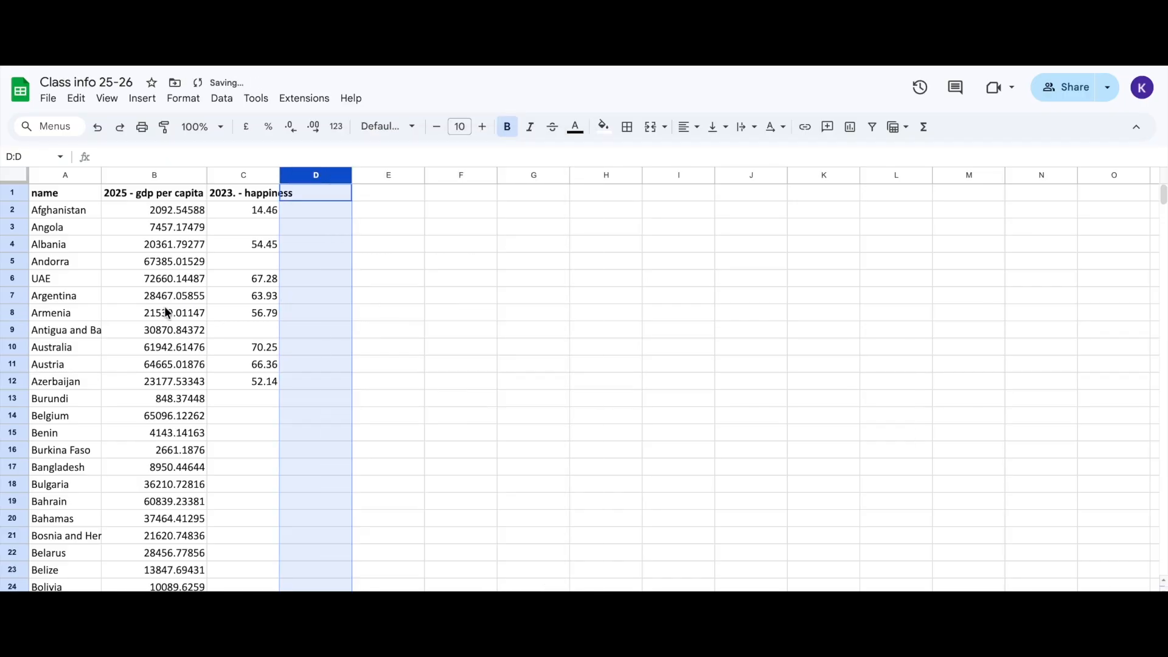
click(456, 339)
Delete the rows for Angola, Andorra and Antigua and Barbuda, which lack happiness values
click(9, 226)
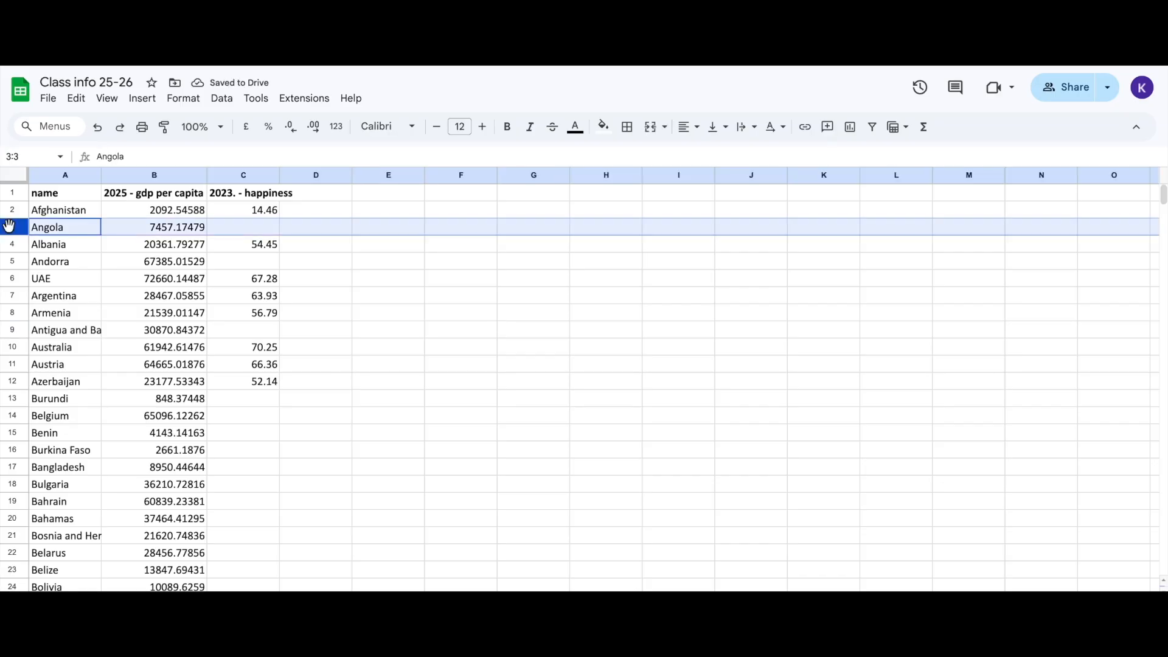
ctrl+click(10, 261)
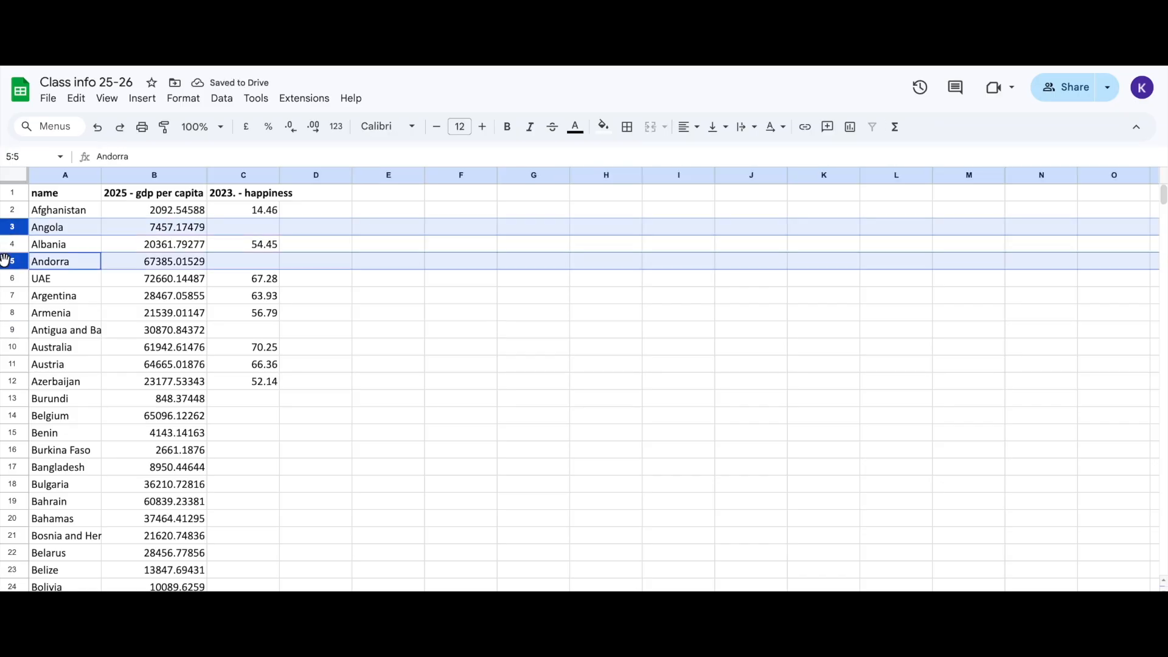
ctrl+click(12, 329)
right_click(12, 330)
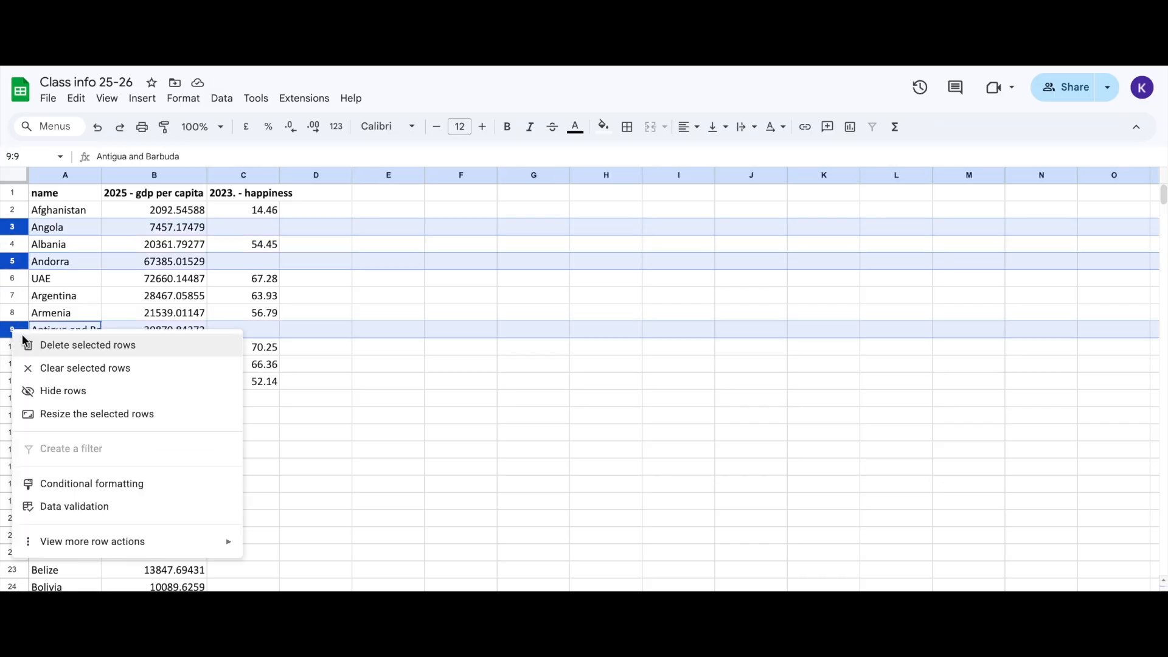
click(71, 346)
click(516, 438)
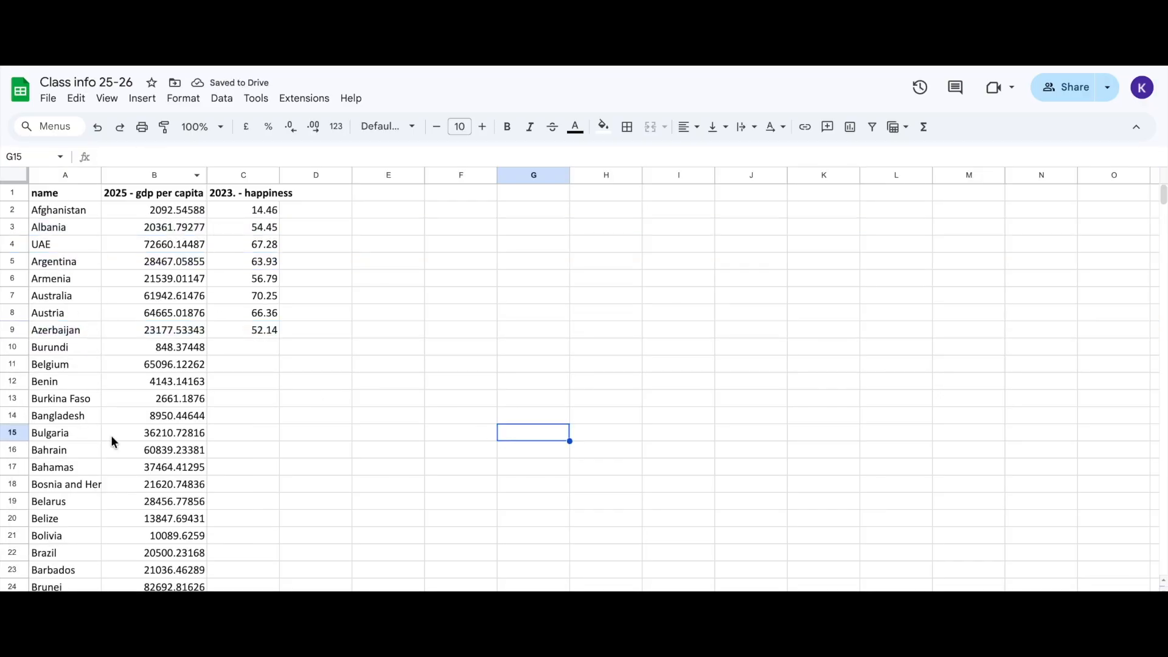
Review the paired GDP and happiness values in B2:C9 and the full length of the country list
scroll(144, 292, down, 2)
scroll(177, 217, up, 2)
drag(178, 213, 258, 329)
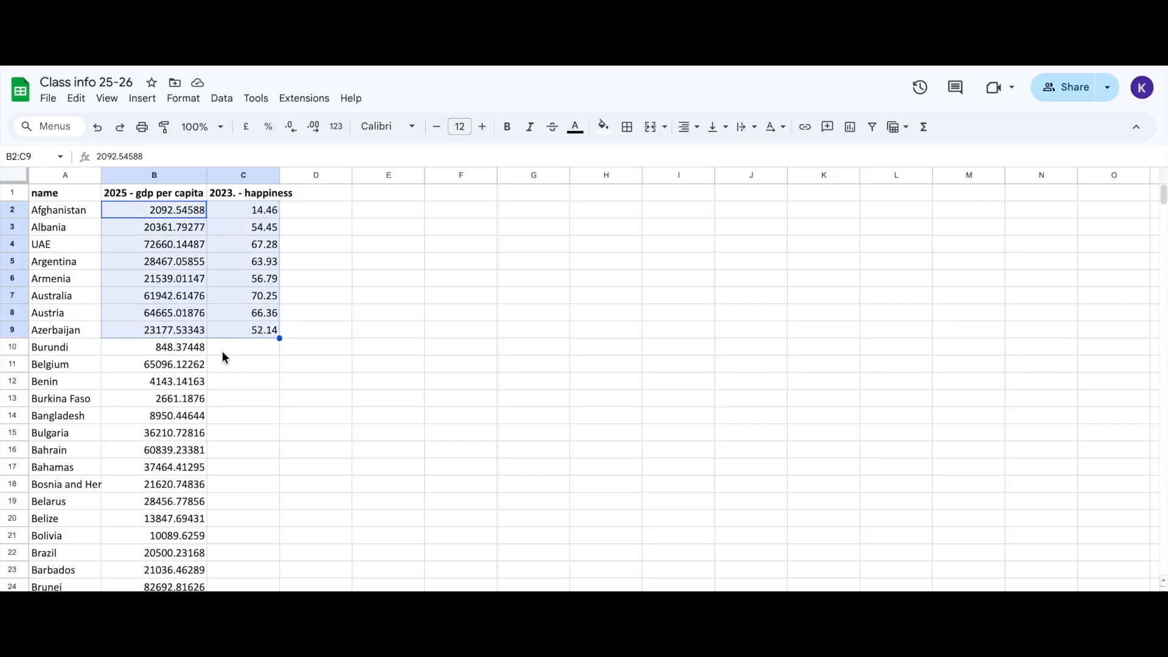
scroll(225, 353, down, 20)
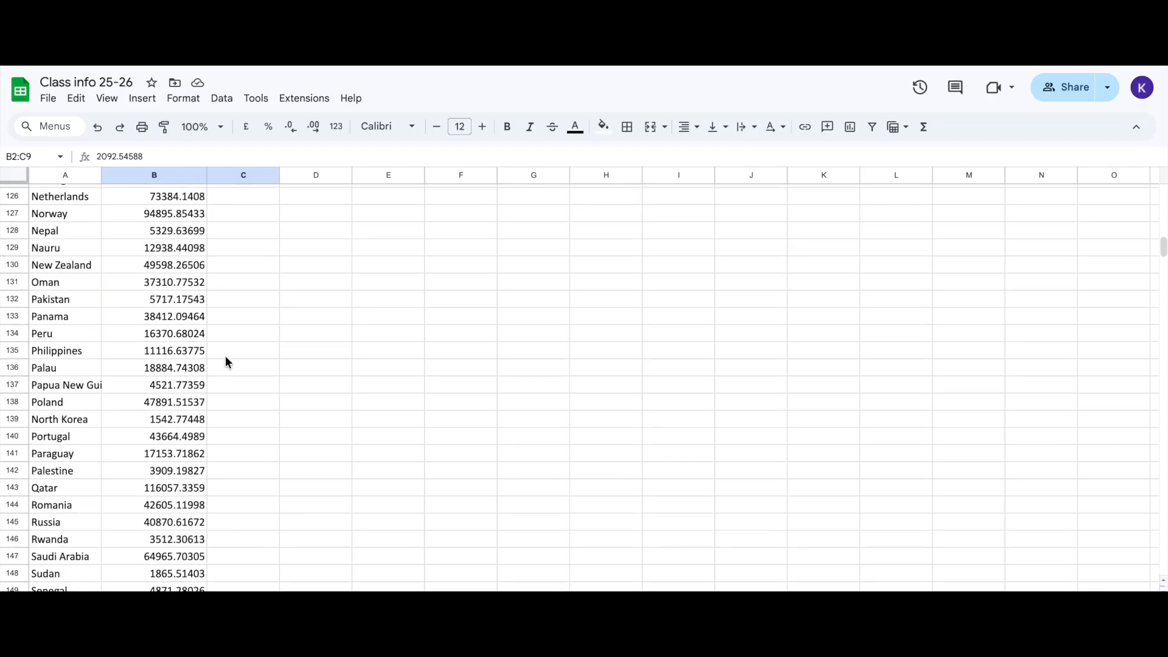
scroll(225, 356, down, 10)
scroll(226, 356, up, 20)
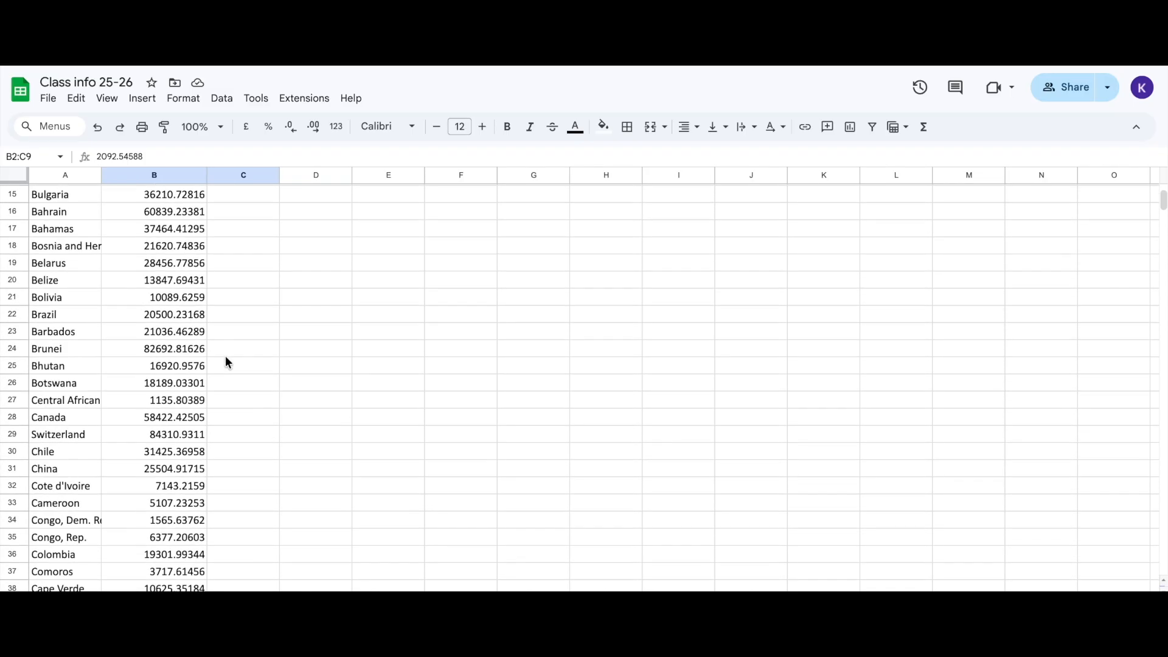
click(291, 350)
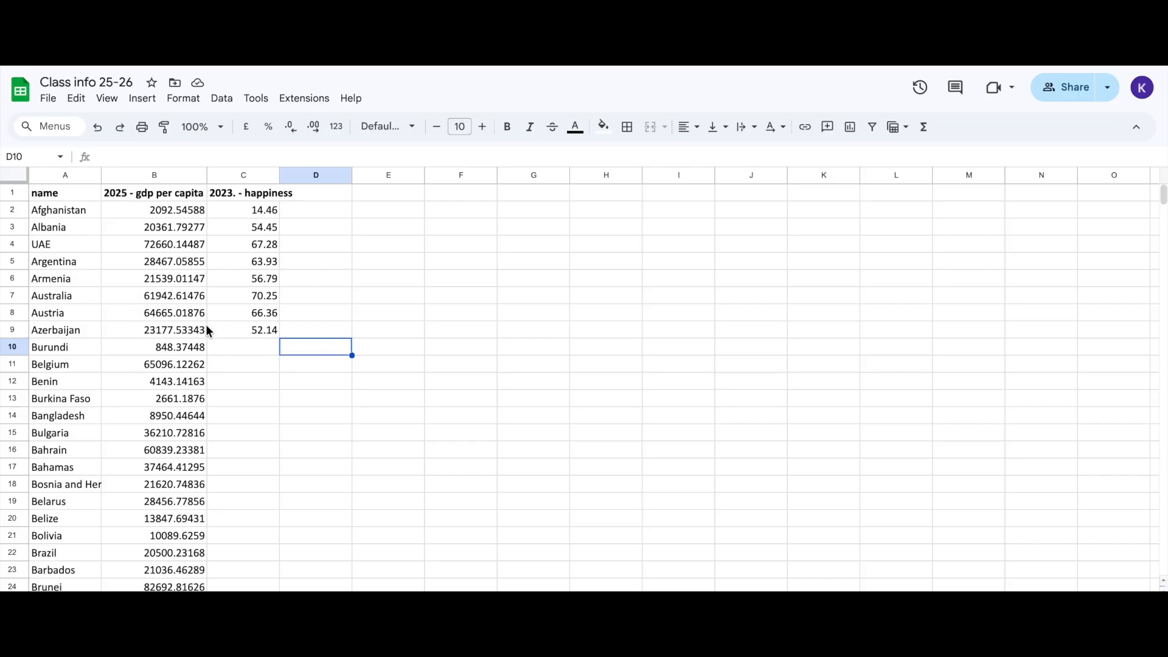
scroll(202, 331, down, 20)
scroll(201, 332, up, 20)
Select every third country's row (2, 5, 8 and 11) as a systematic sample, and clear the selection
click(13, 210)
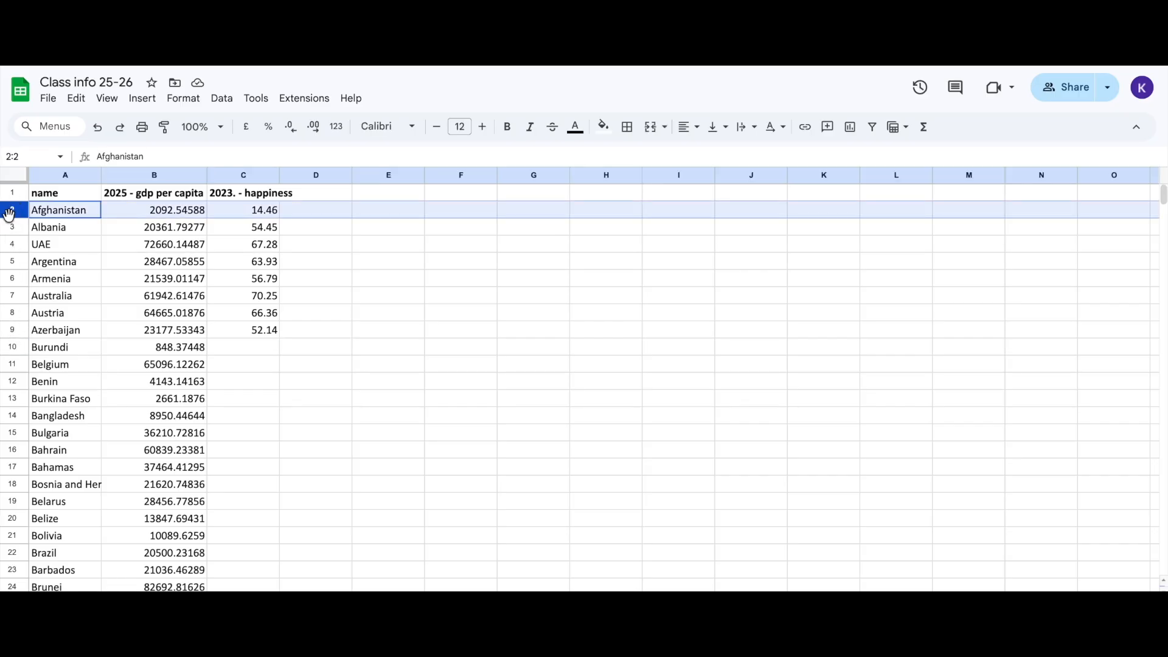
ctrl+click(12, 261)
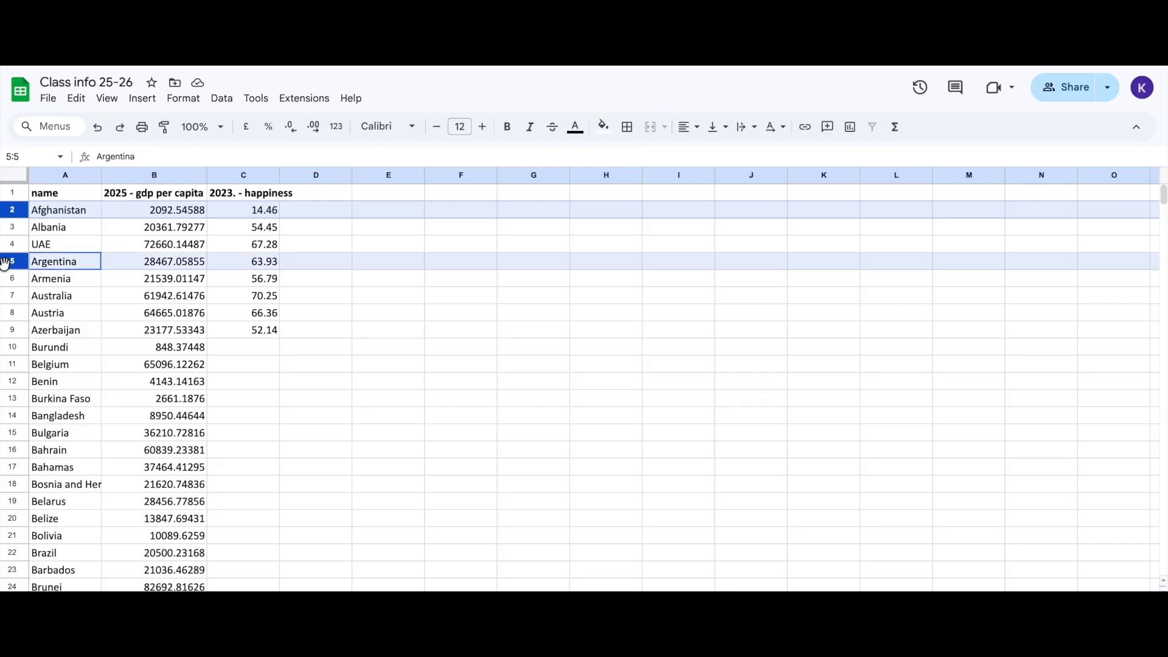
ctrl+click(13, 313)
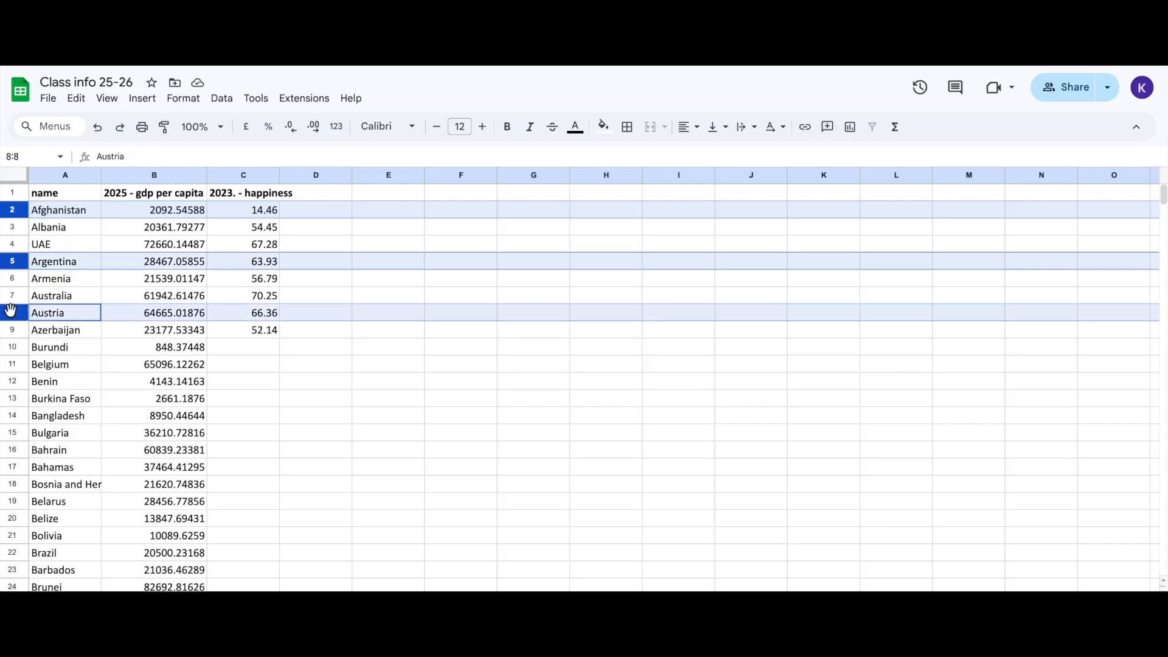
ctrl+click(13, 363)
click(384, 405)
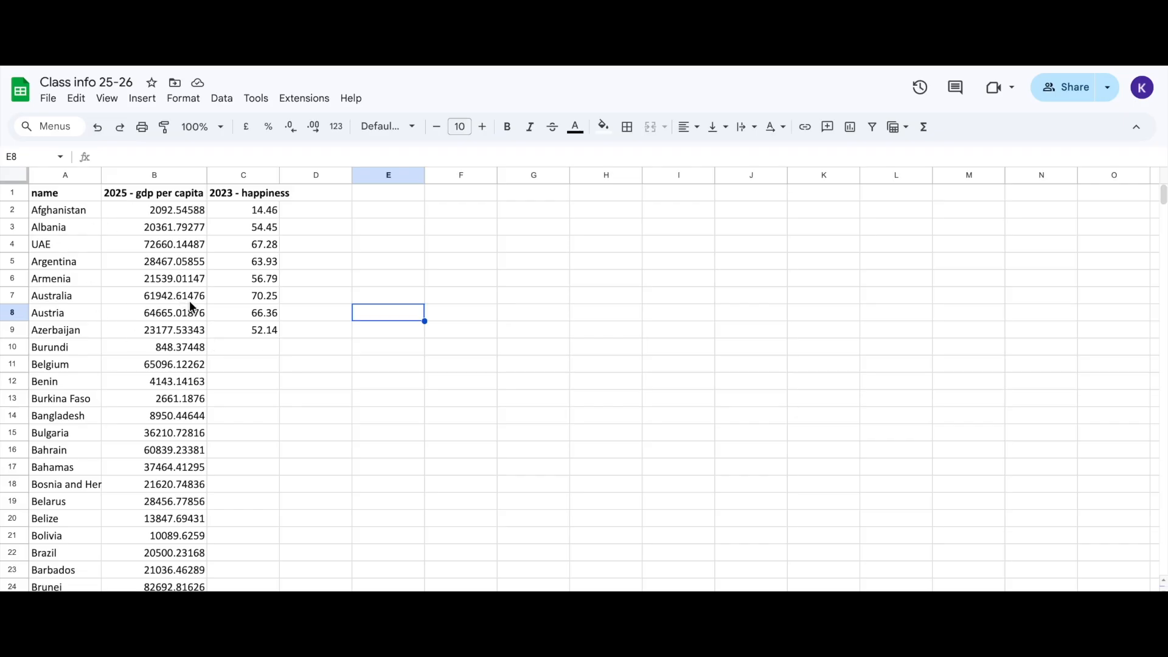
click(140, 275)
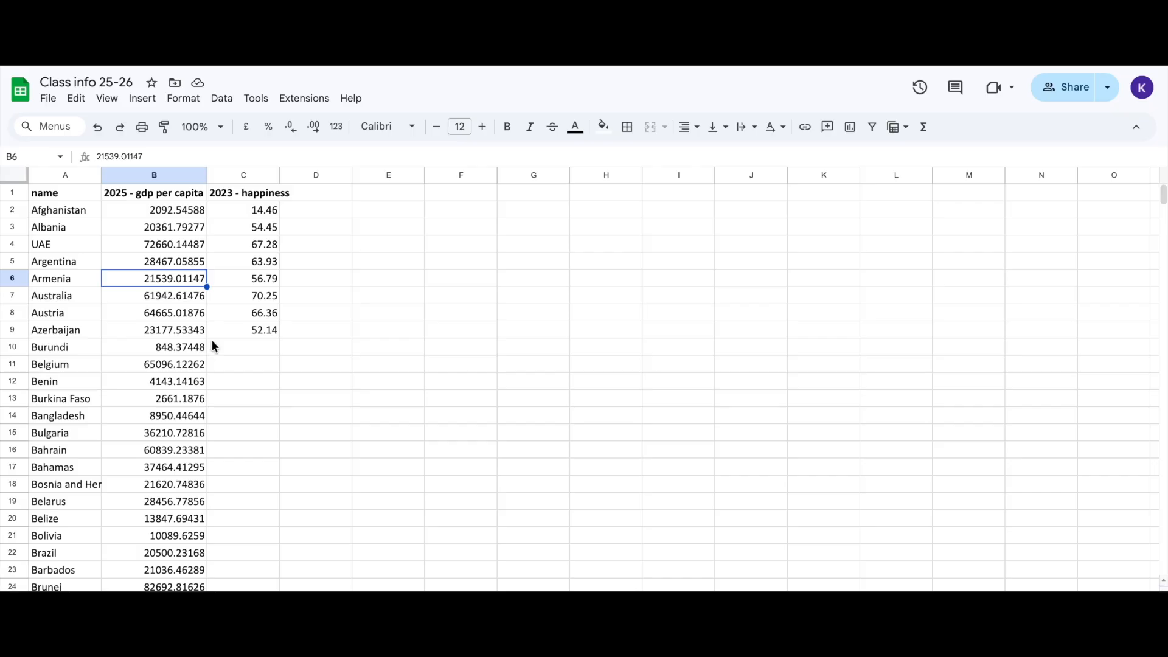
Create a filter over the country name, 2025 GDP per capita and 2023 happiness columns
click(123, 196)
click(222, 99)
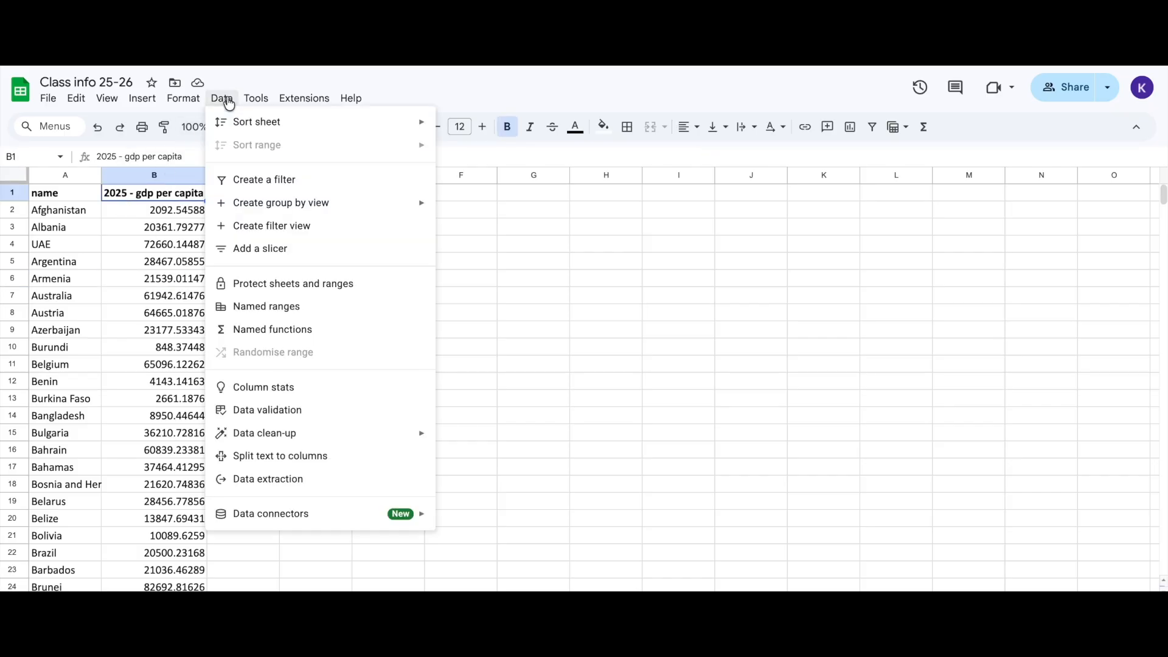
click(263, 181)
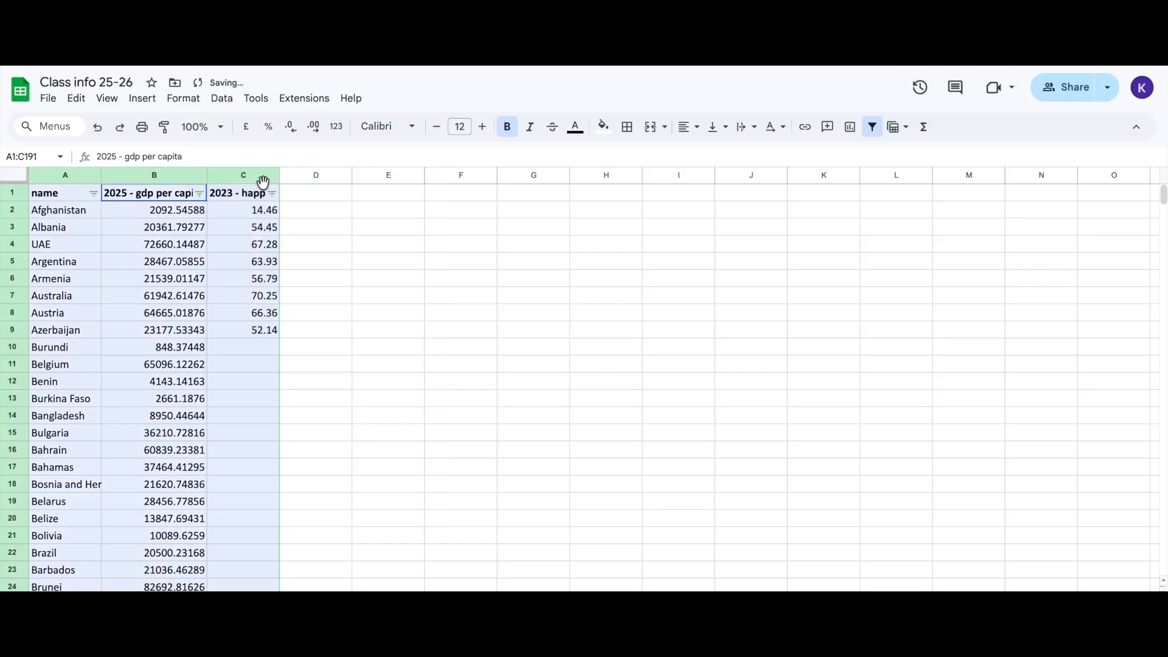
click(381, 295)
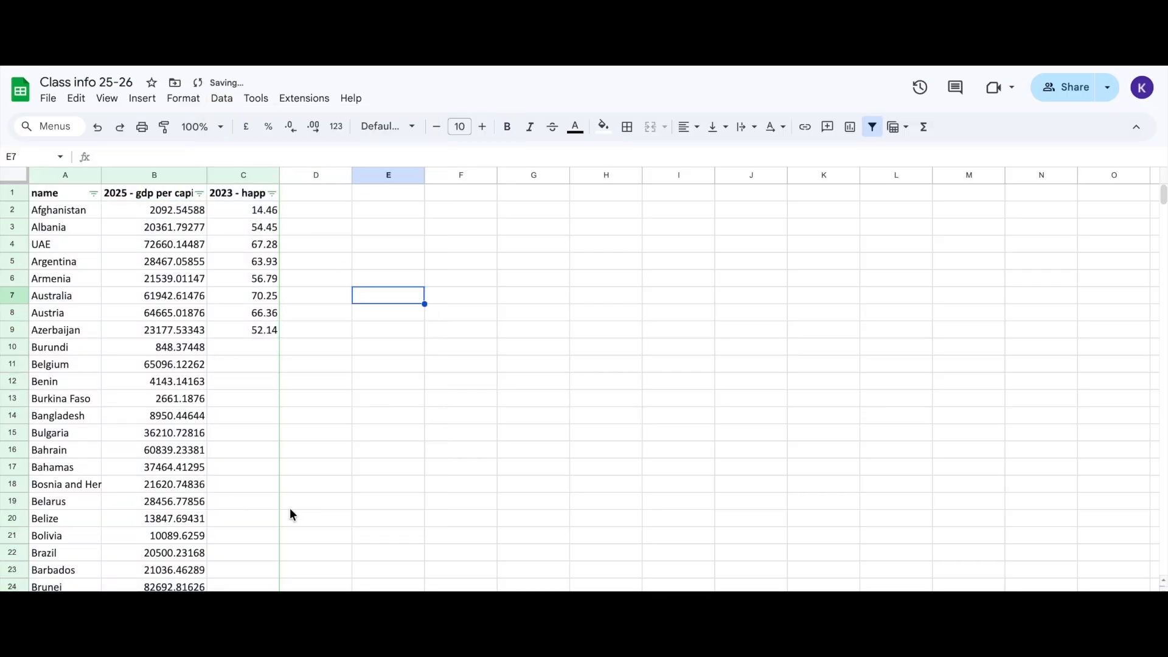
Examine the filtered header row and the sort and filter options available for the name column
click(222, 98)
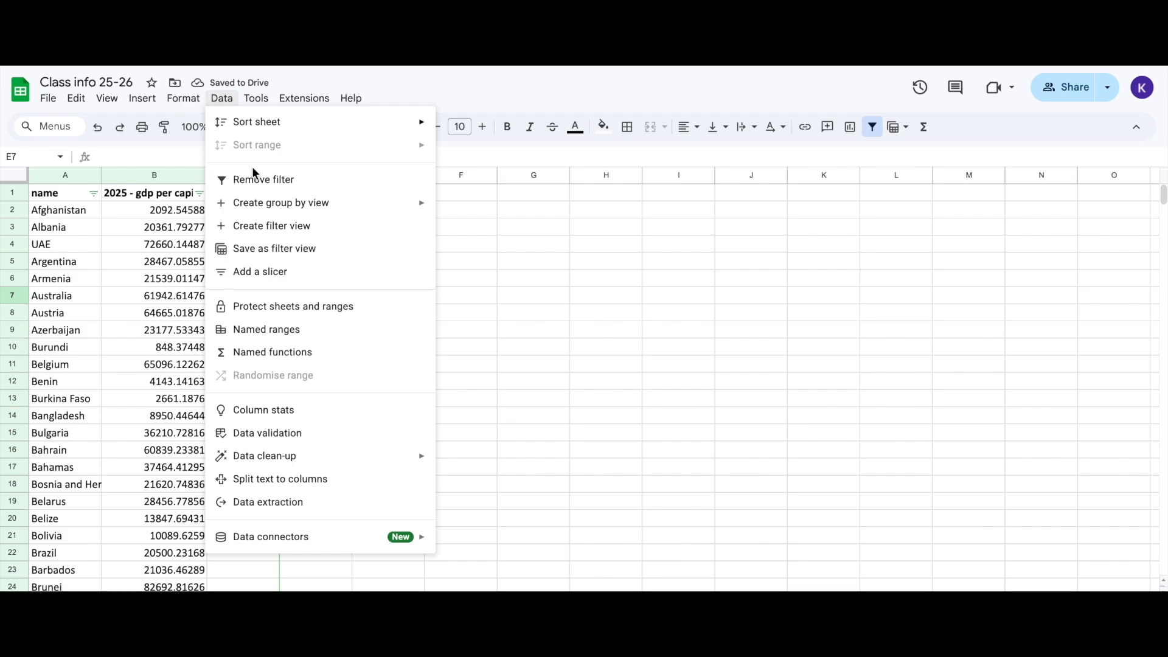
click(480, 312)
drag(65, 196, 457, 201)
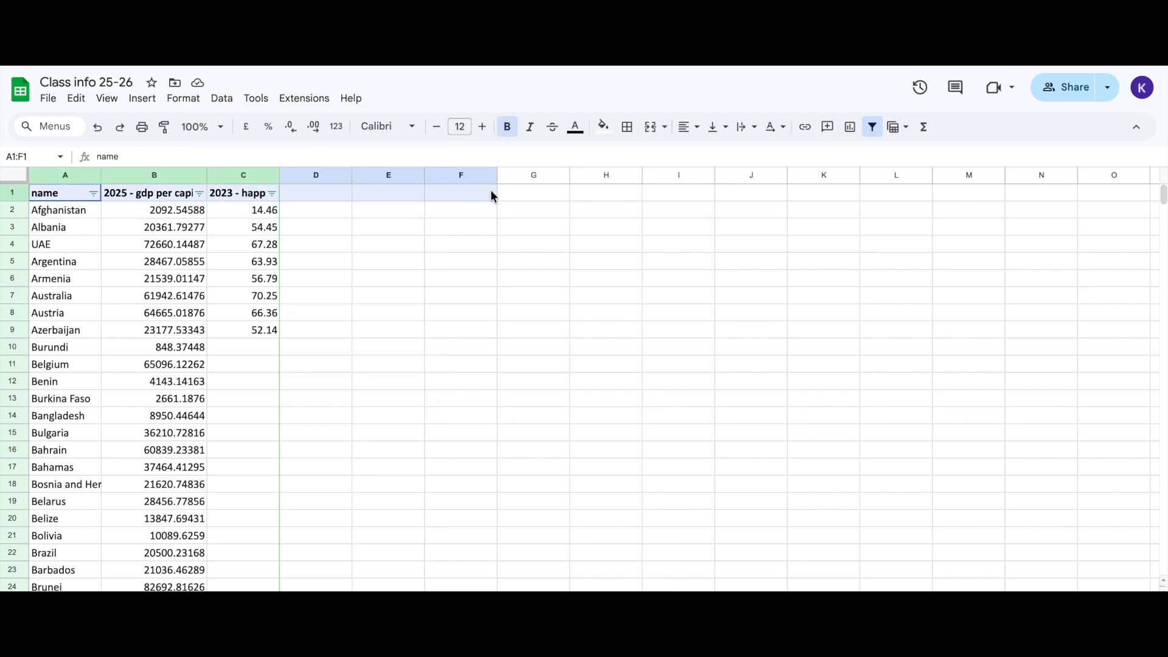
click(148, 259)
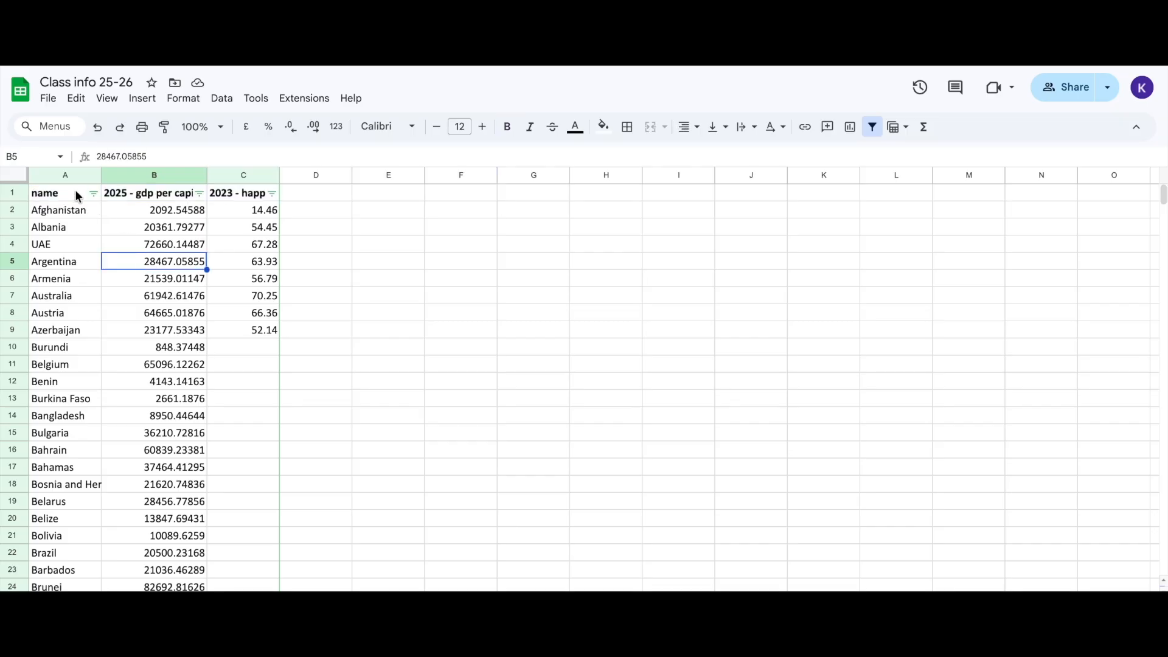
click(90, 194)
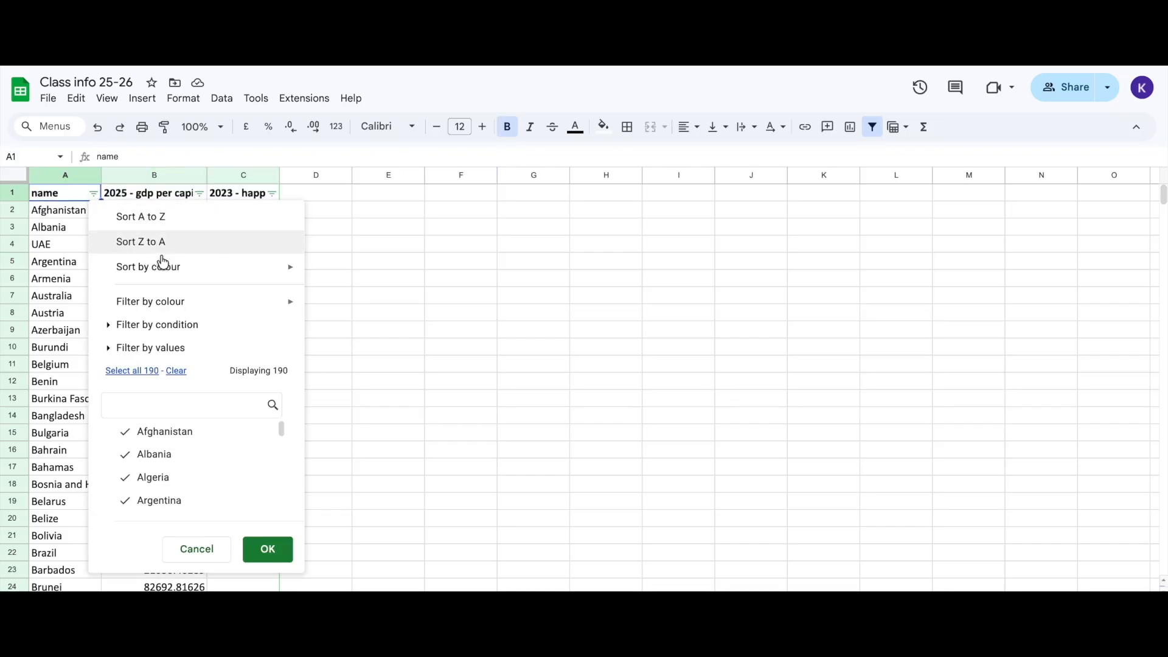
mouse_move(204, 279)
click(380, 229)
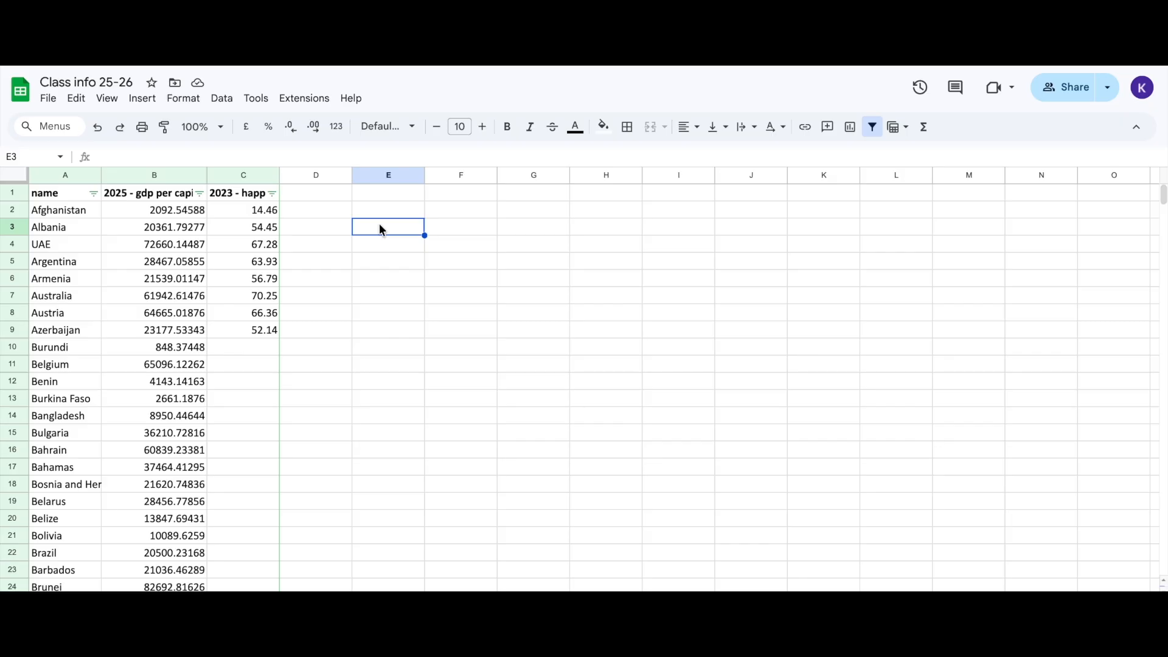
scroll(140, 315, down, 1)
scroll(150, 203, up, 1)
Sort the table by 2025 GDP per capita from A to Z and check the order down the column
click(198, 193)
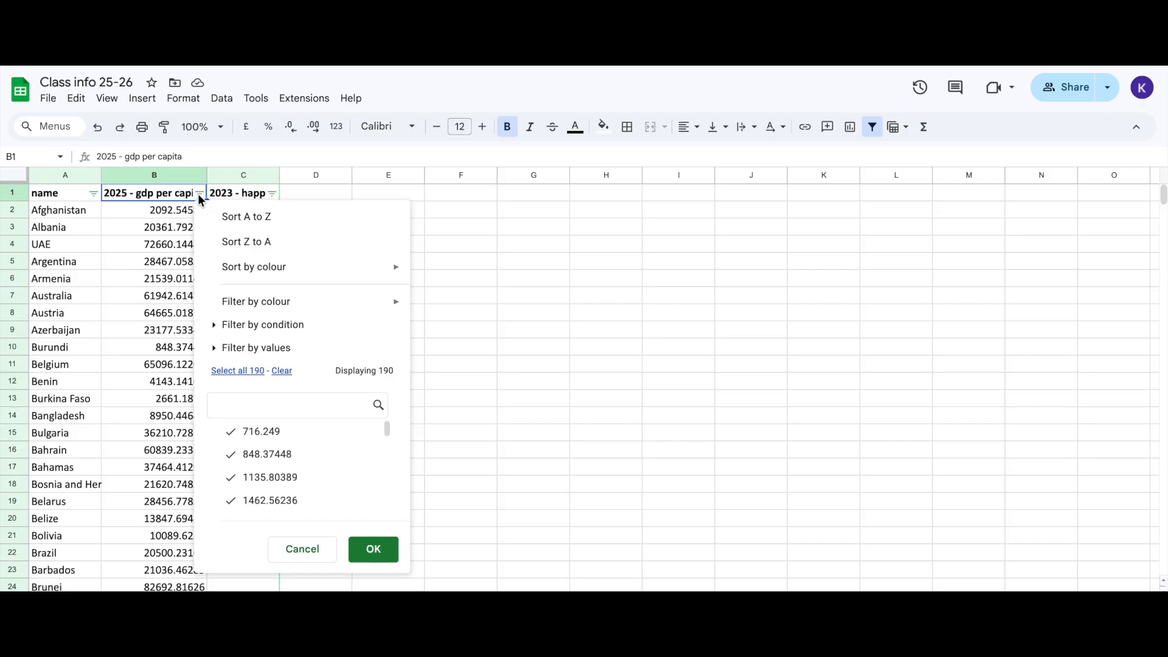
click(254, 218)
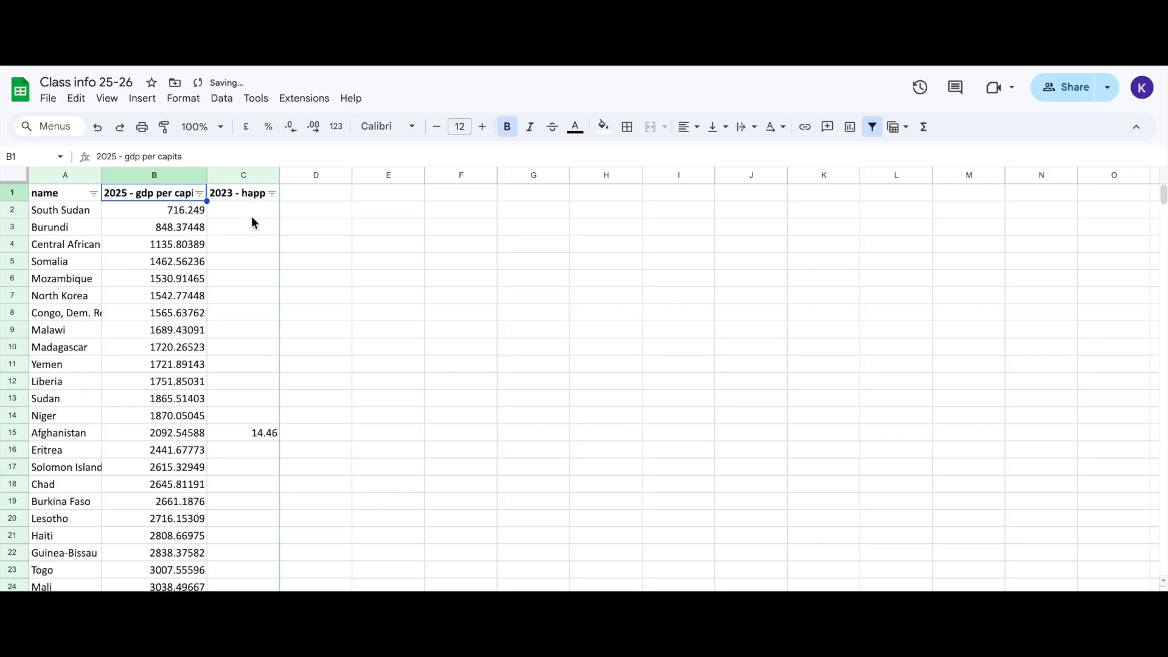
click(176, 208)
scroll(176, 208, down, 1)
scroll(177, 208, down, 10)
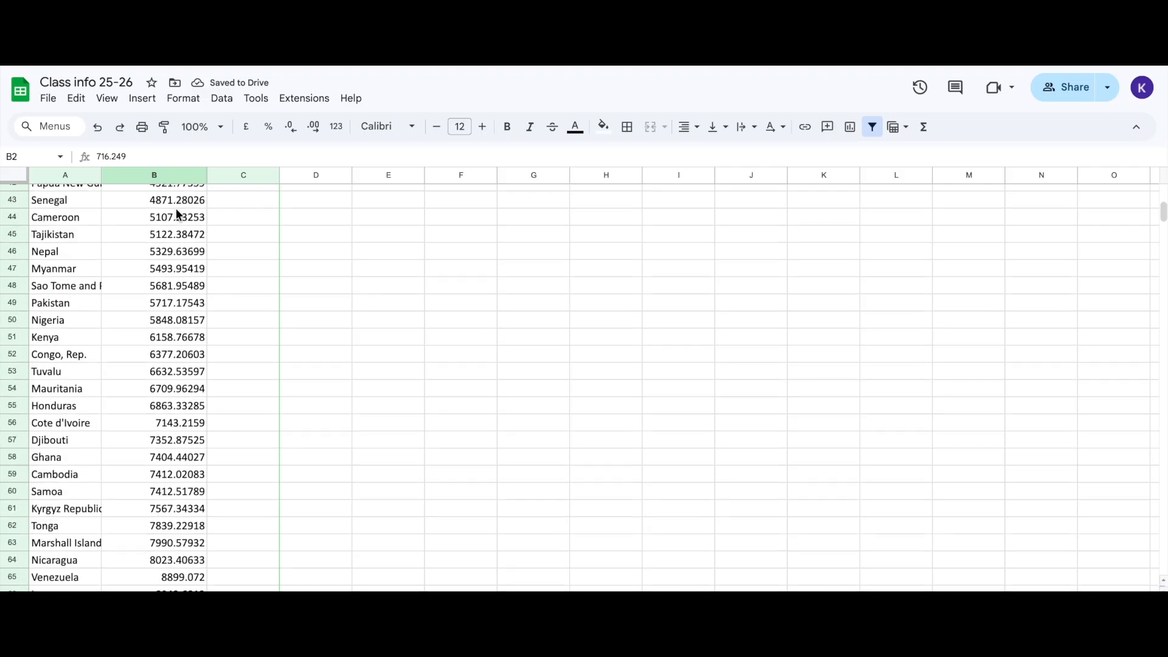
click(154, 501)
scroll(155, 505, up, 15)
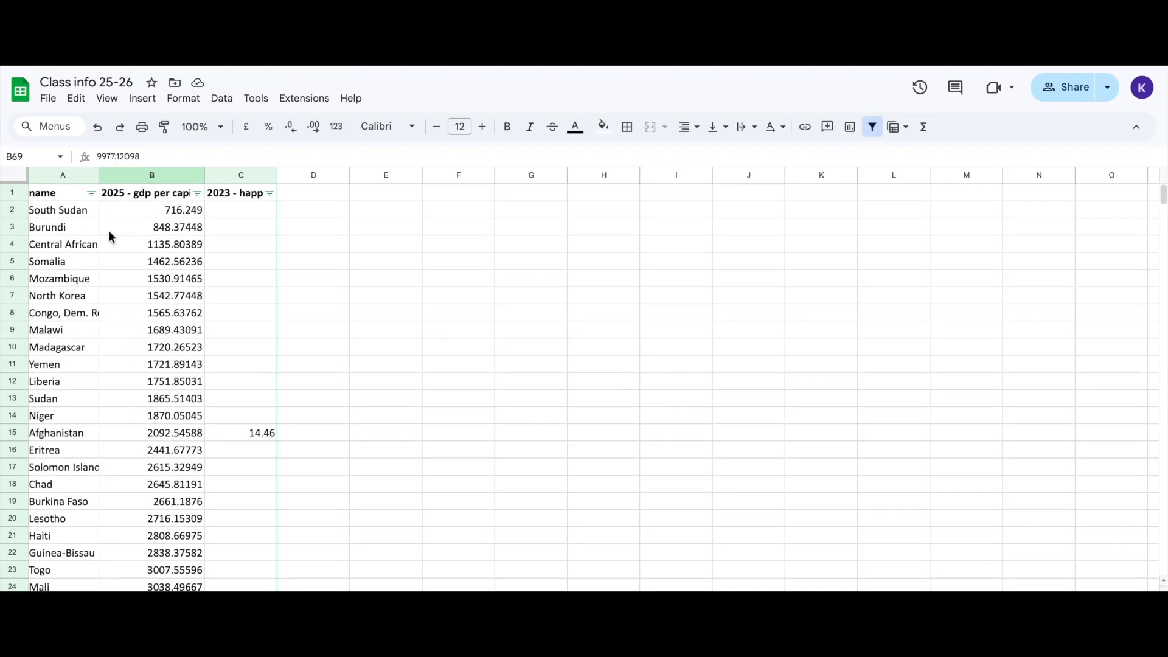
Examine South Sudan's row and the country names in GDP order as possible groups for sampling
click(54, 210)
click(136, 209)
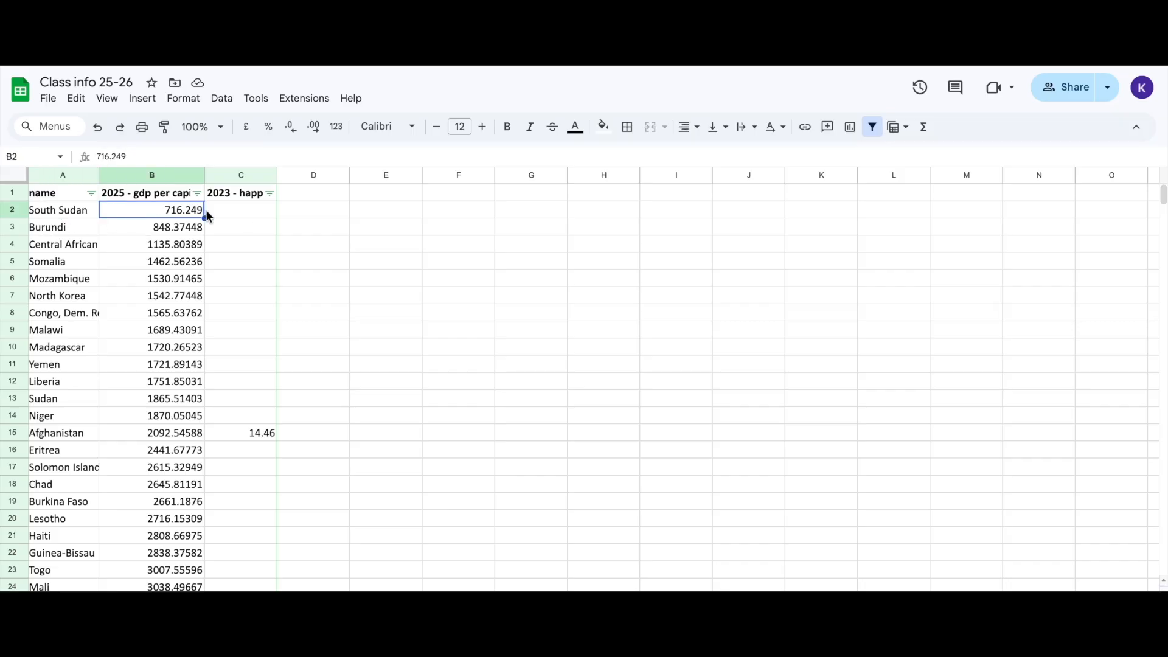
click(228, 213)
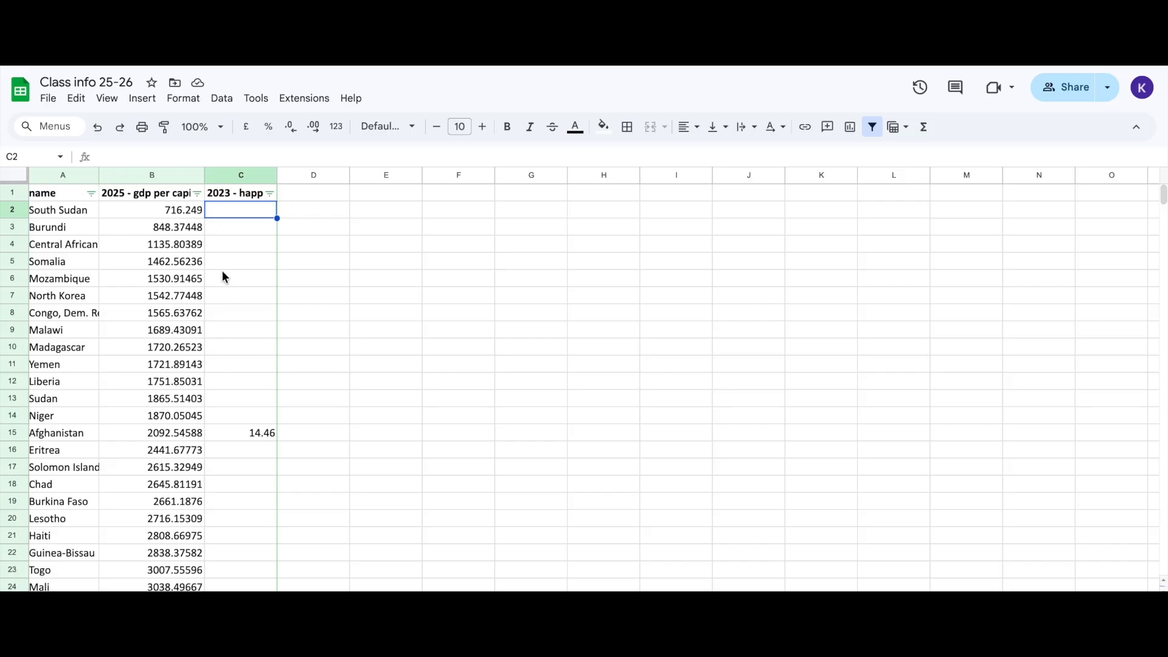
scroll(94, 266, down, 8)
scroll(94, 266, up, 6)
scroll(93, 264, up, 2)
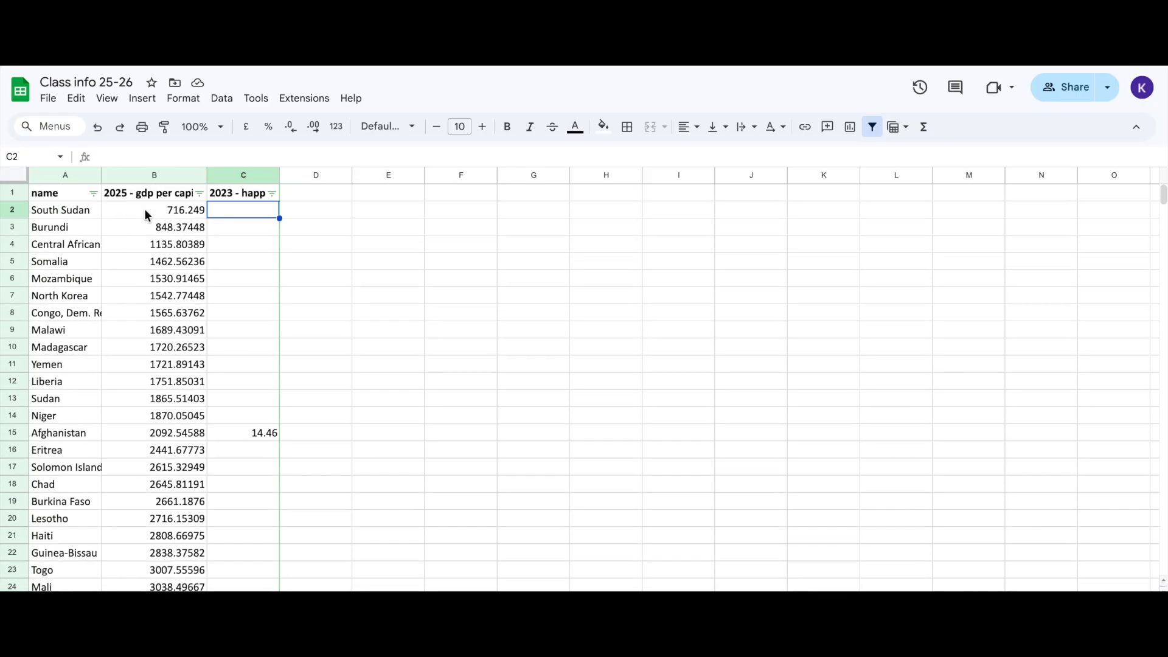
drag(48, 210, 49, 585)
scroll(49, 319, down, 4)
scroll(48, 454, down, 2)
scroll(49, 453, down, 4)
scroll(49, 585, up, 10)
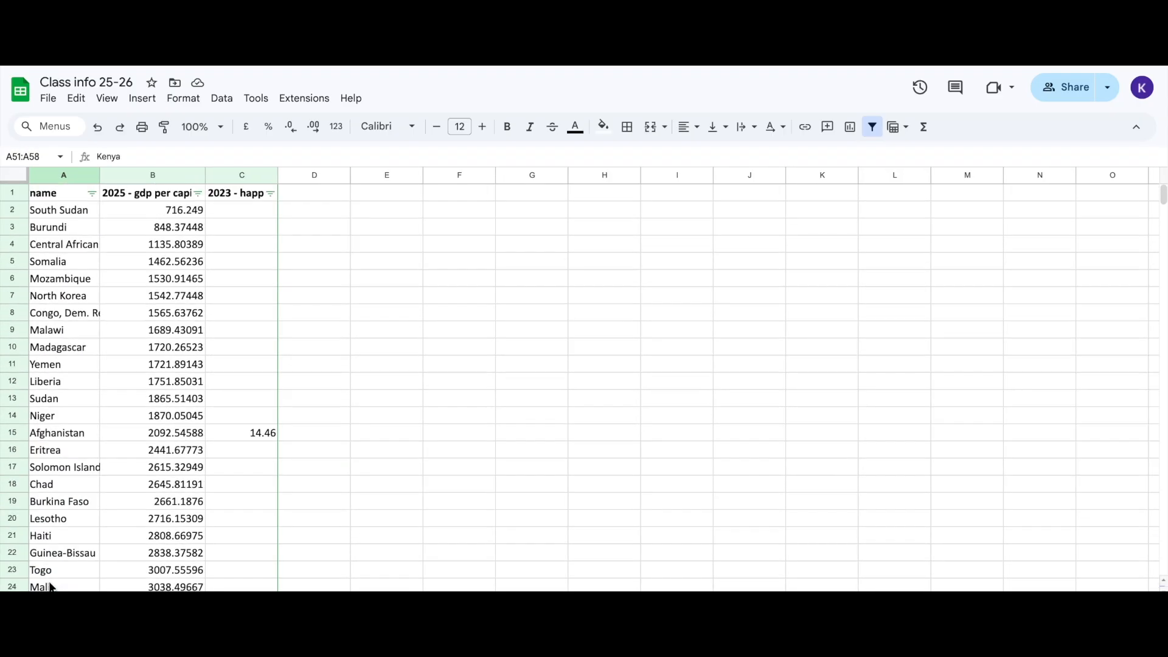
Sort the table by 2023 happiness from A to Z, select rows 2 to 9 holding happiness values, and clear the selection
click(270, 194)
click(224, 215)
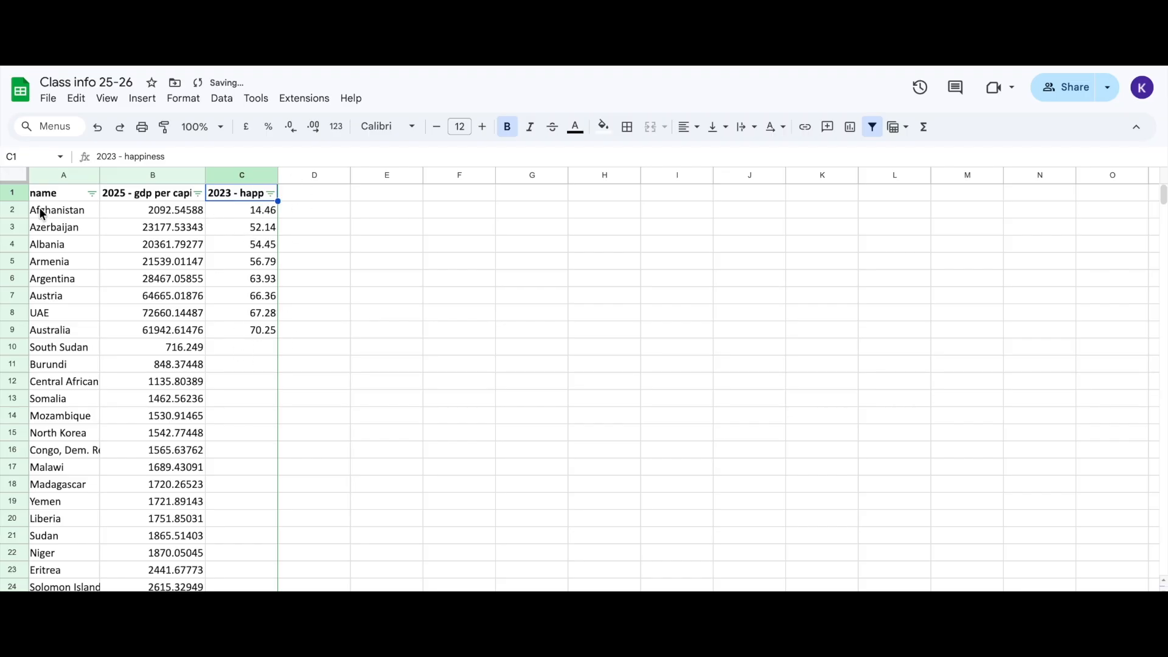
drag(12, 210, 12, 330)
click(157, 429)
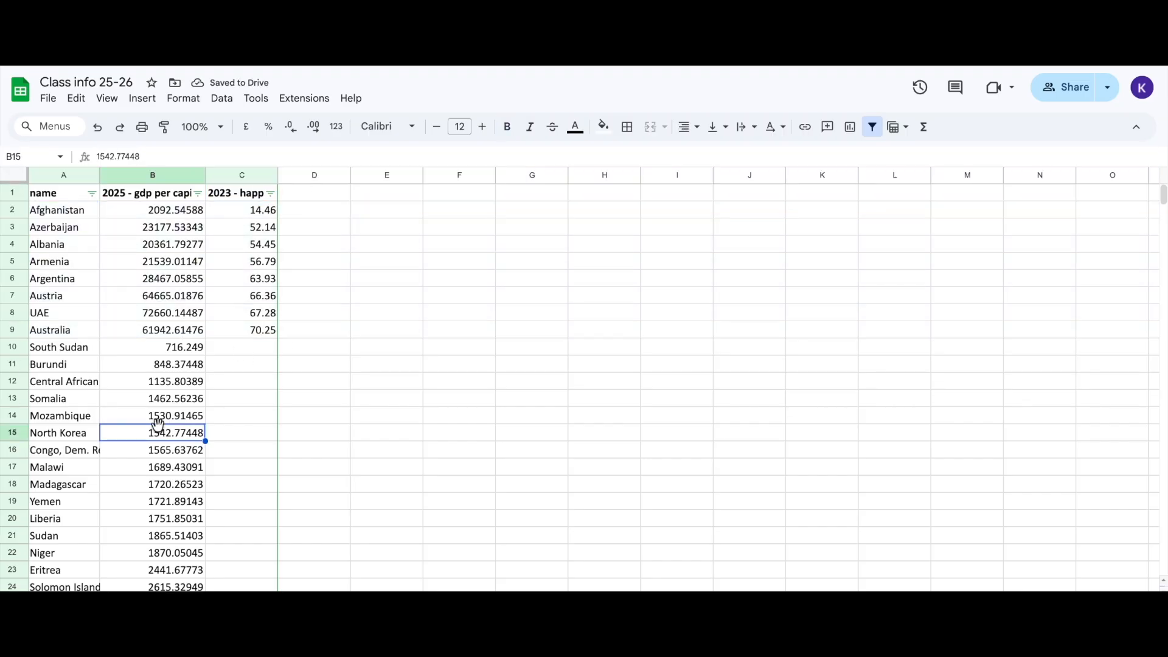